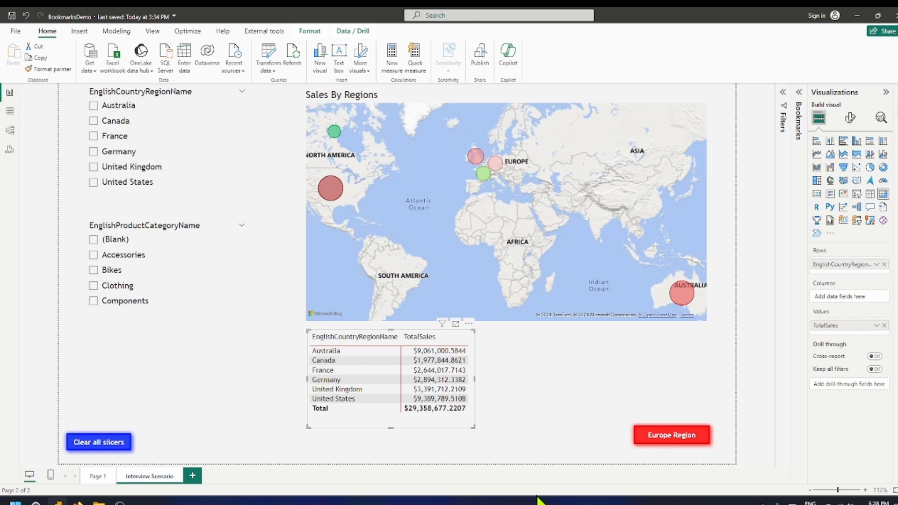
Step: Test the report's bookmark buttons by alternately applying the Europe Region selection and clearing all slicers
left_click(512, 437)
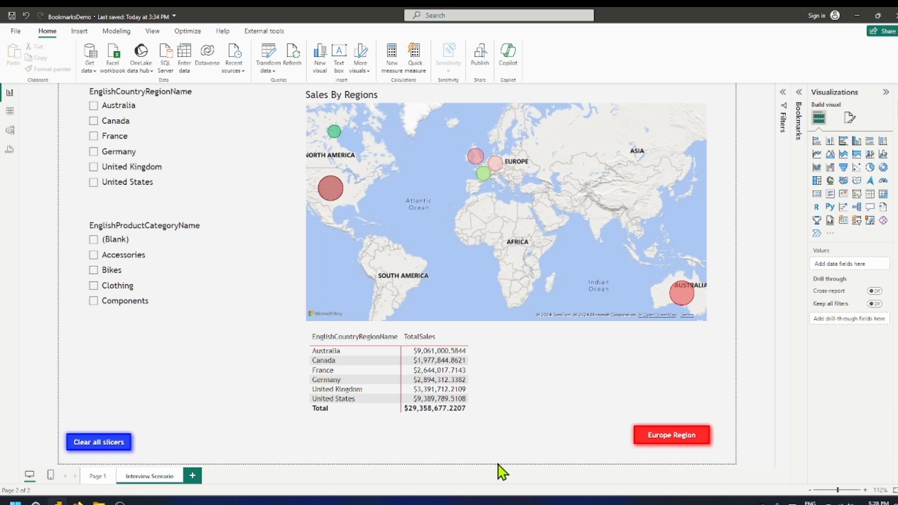
left_click(645, 441)
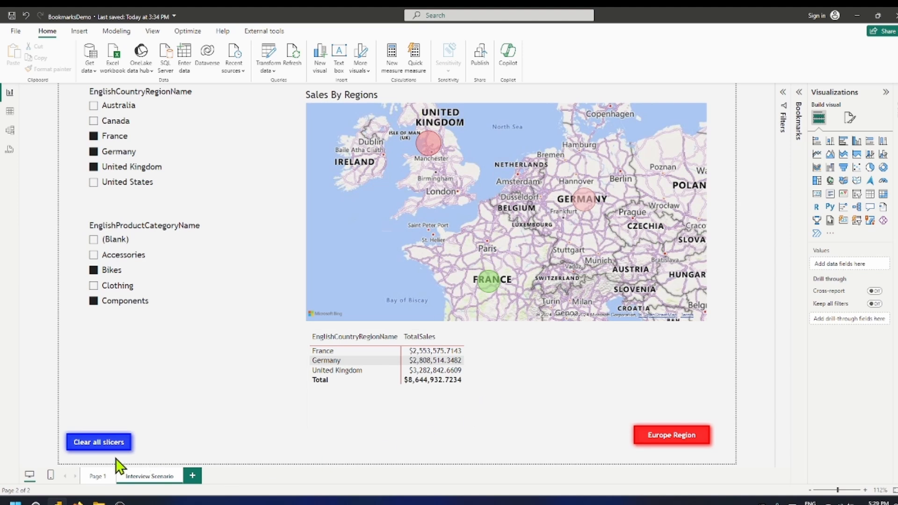
left_click(108, 443, "ctrl")
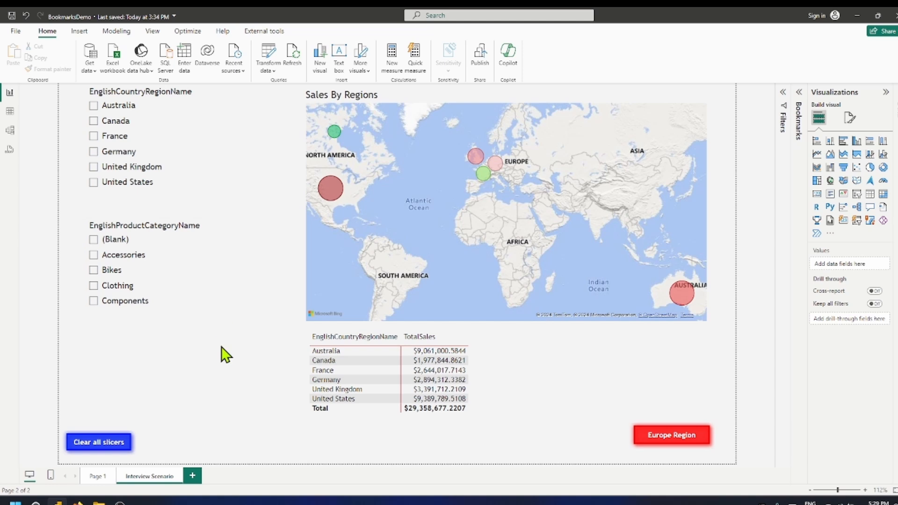
left_click(659, 444, "ctrl")
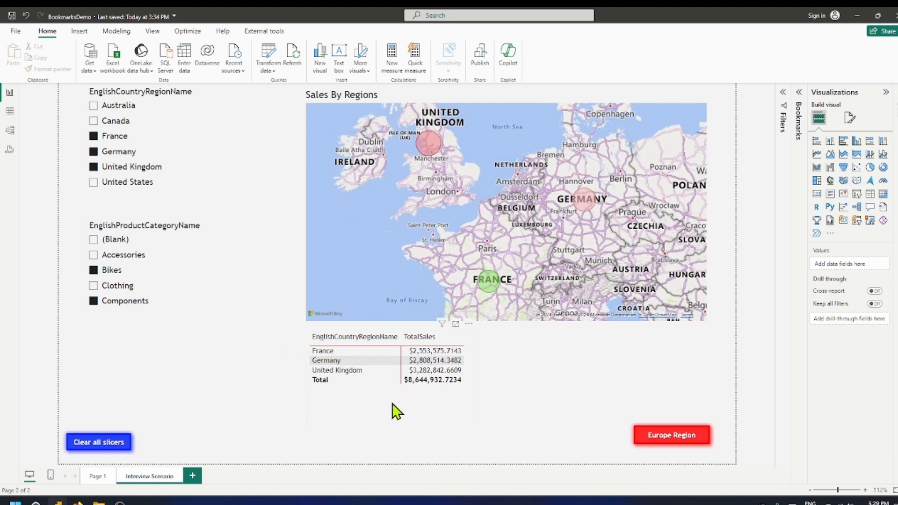
left_click(122, 443, "ctrl")
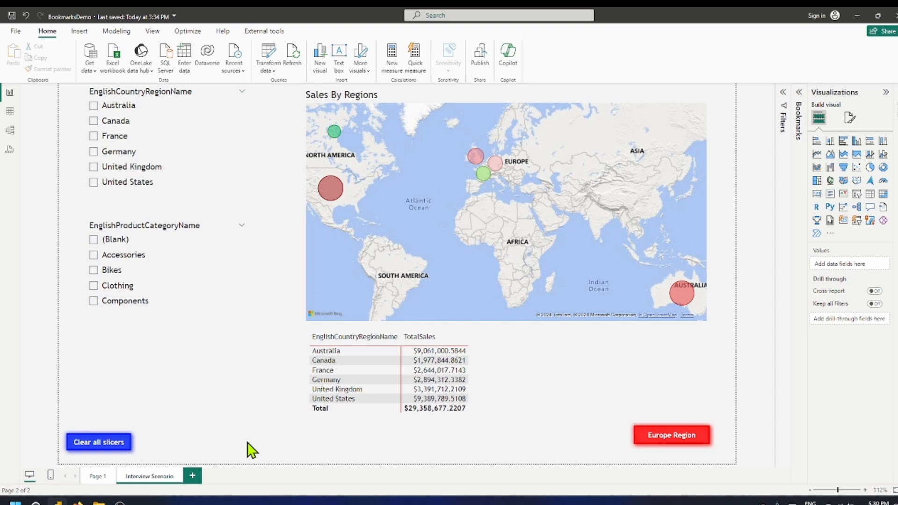
Step: Add a new report page and place two empty slicers on it, one below the other
left_click(152, 32)
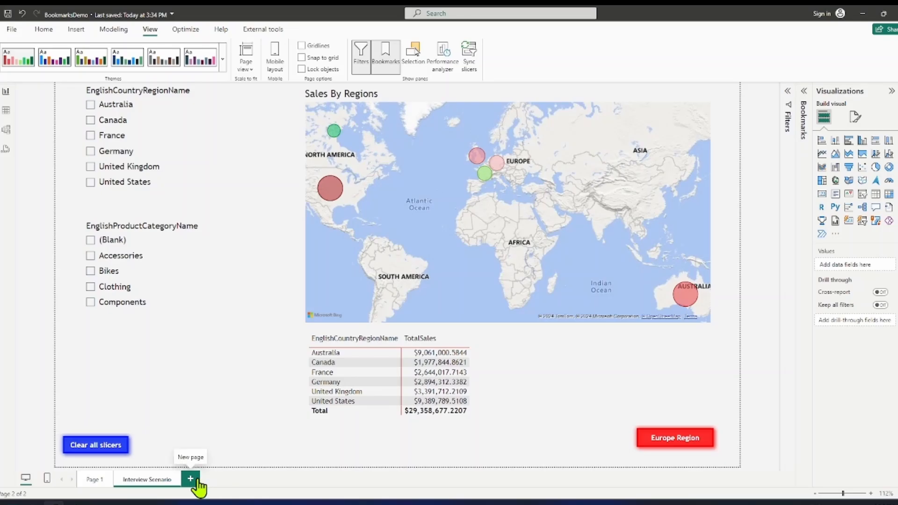
left_click(192, 480)
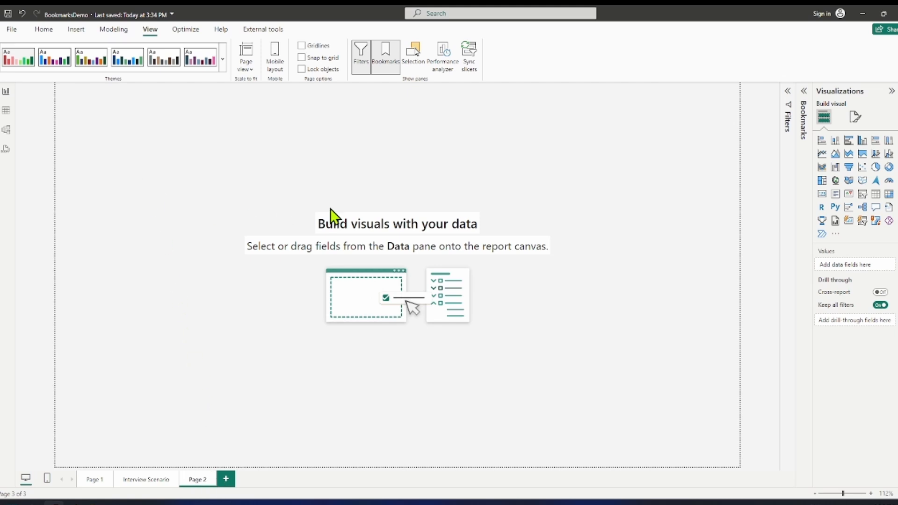
left_click(864, 196)
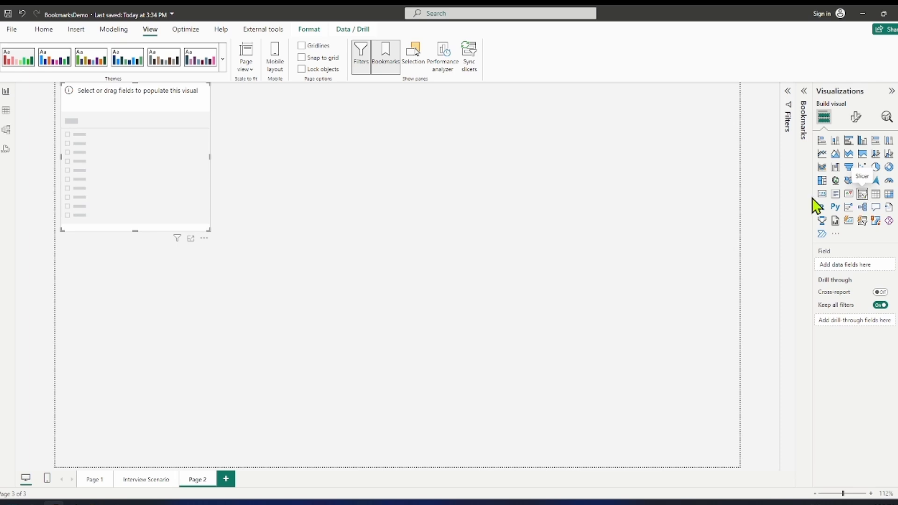
left_click(355, 177)
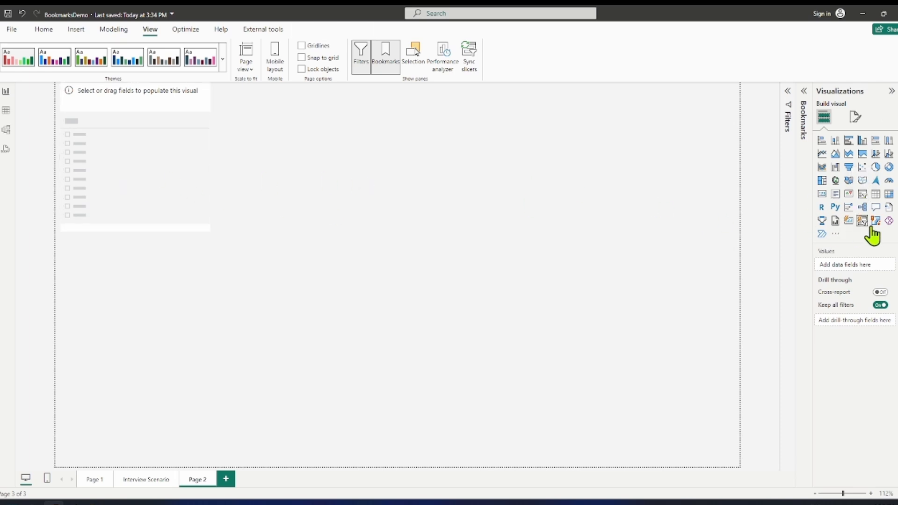
left_click(861, 194)
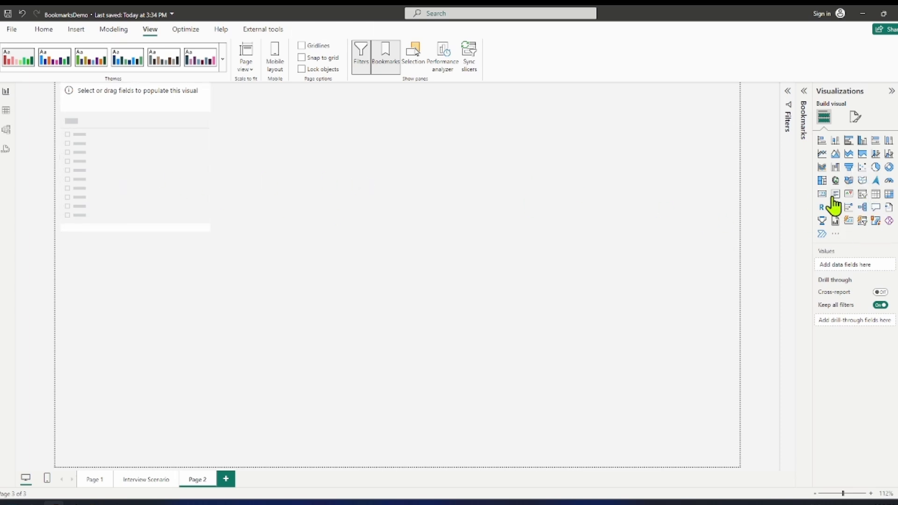
left_click(287, 280)
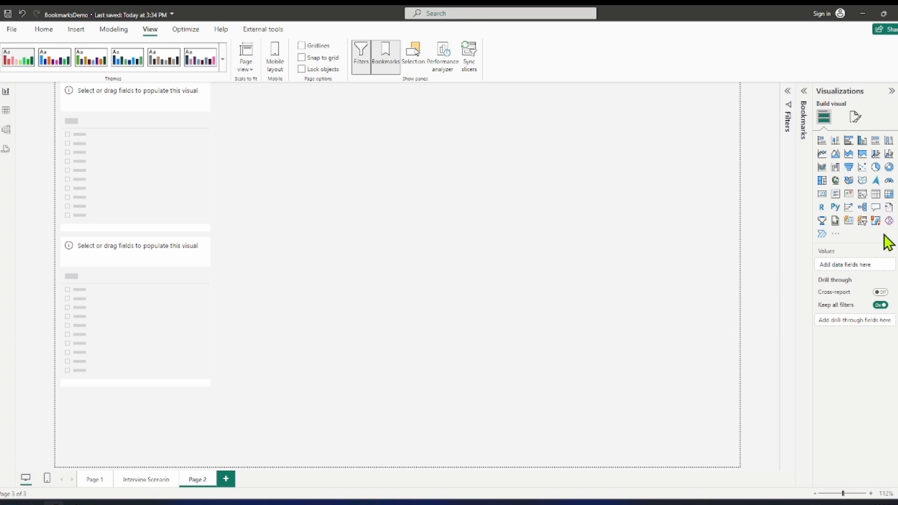
Step: Add an empty matrix visual, move it to the lower middle of the page and enlarge it
left_click(889, 195)
left_click_drag(156, 420, 455, 308)
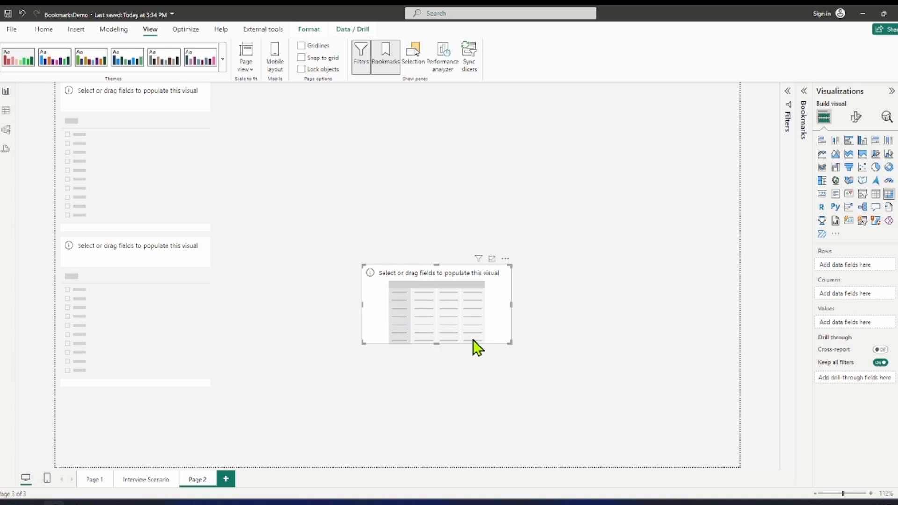
left_click_drag(511, 344, 586, 383)
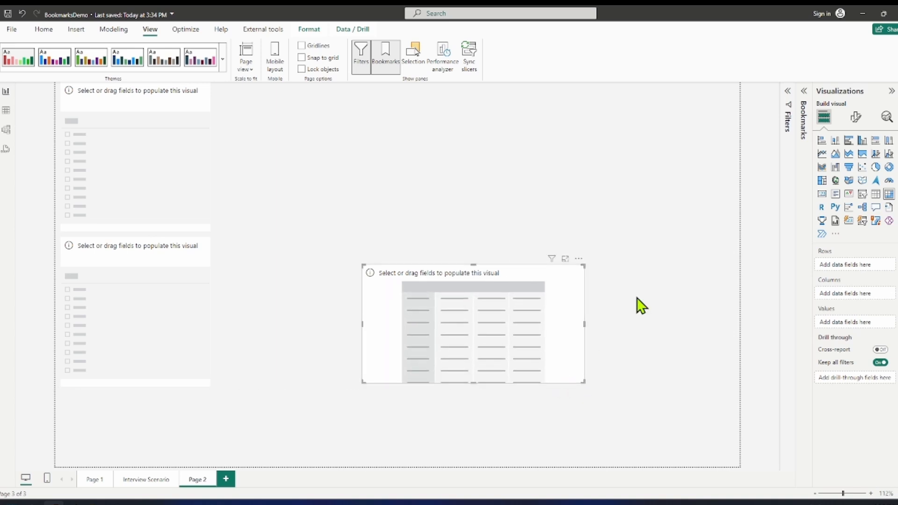
Step: Add a separate empty map visual above the matrix and enlarge it to the page's right edge
left_click(835, 181)
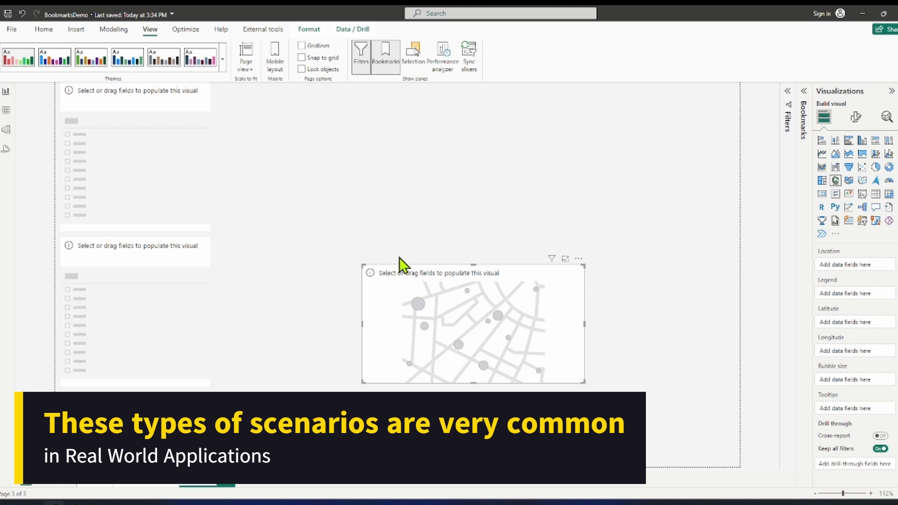
key("ctrl+z")
left_click(835, 182)
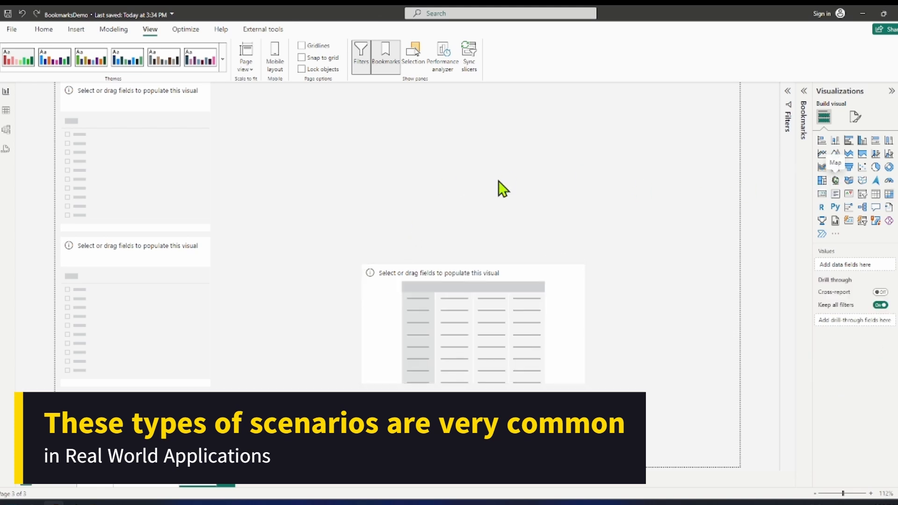
left_click_drag(160, 394, 339, 112)
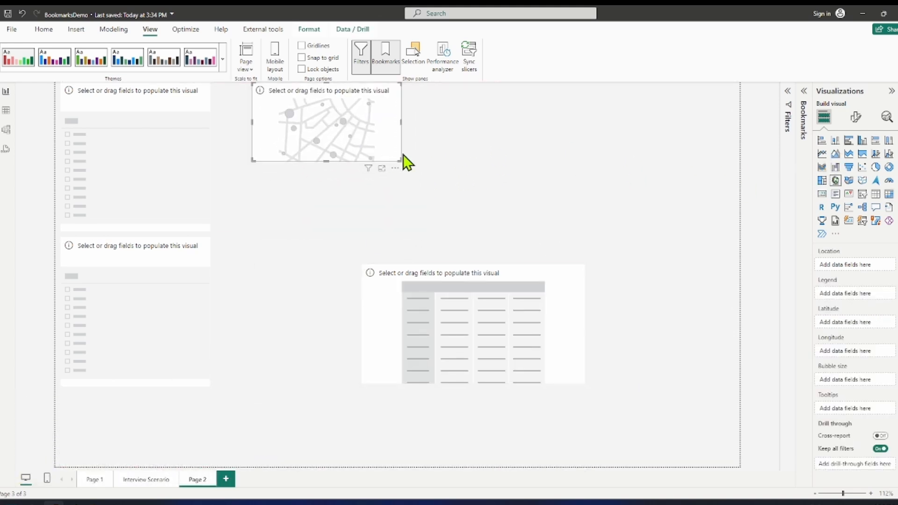
left_click_drag(402, 161, 736, 255)
left_click(663, 334)
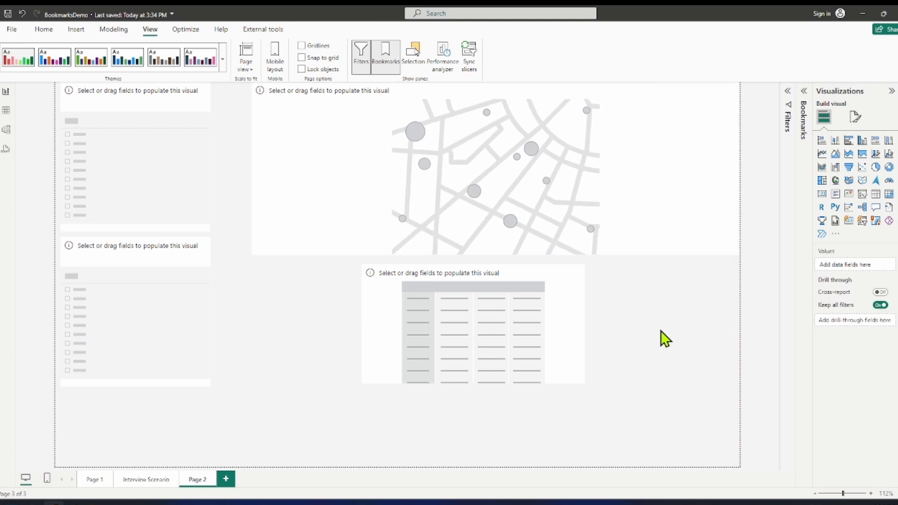
Step: Assign the EnglishCountryRegionName field from DimGeography to the upper slicer
left_click(891, 91)
left_click(196, 167)
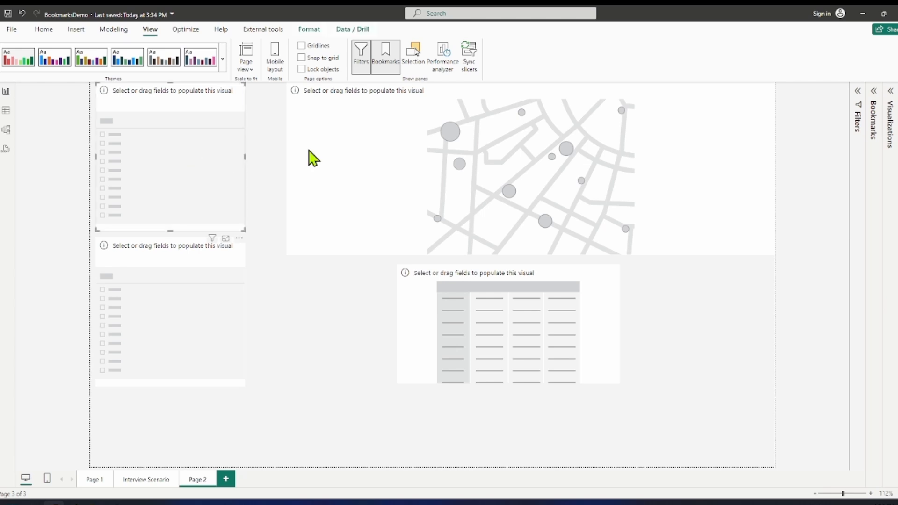
left_click(897, 92)
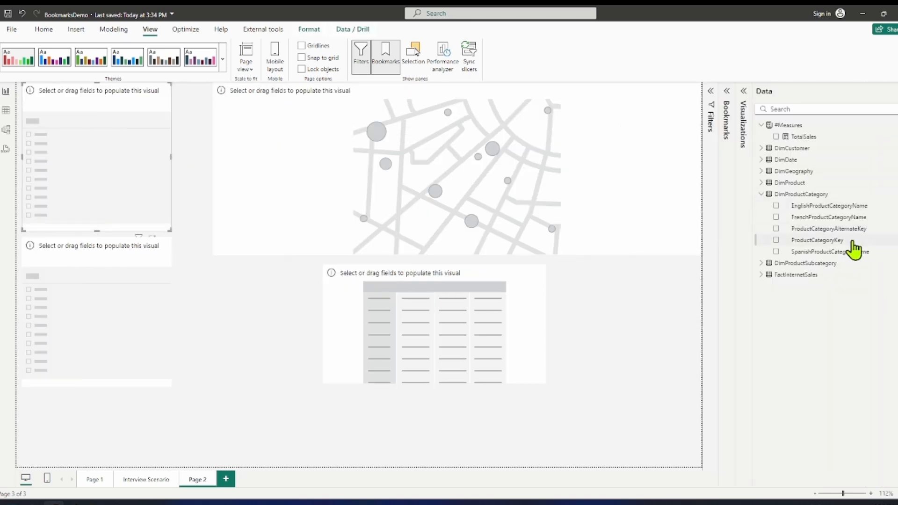
left_click(761, 195)
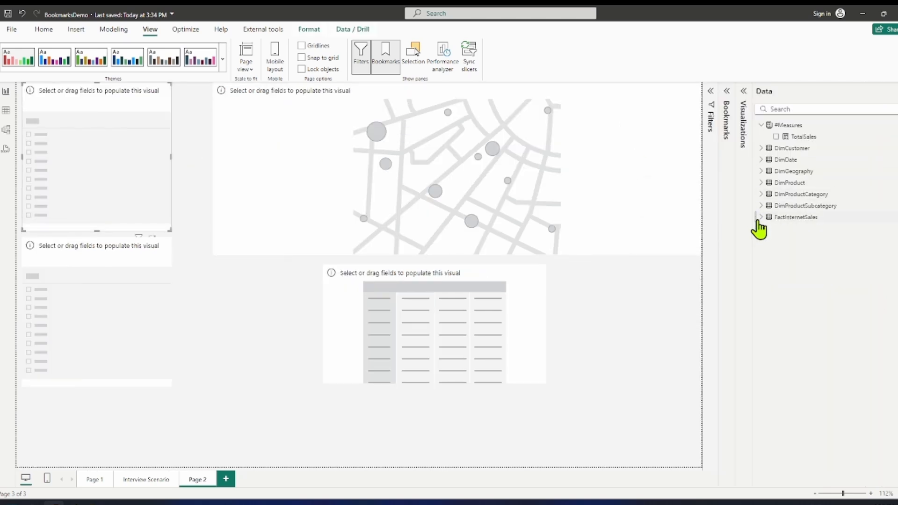
left_click(761, 171)
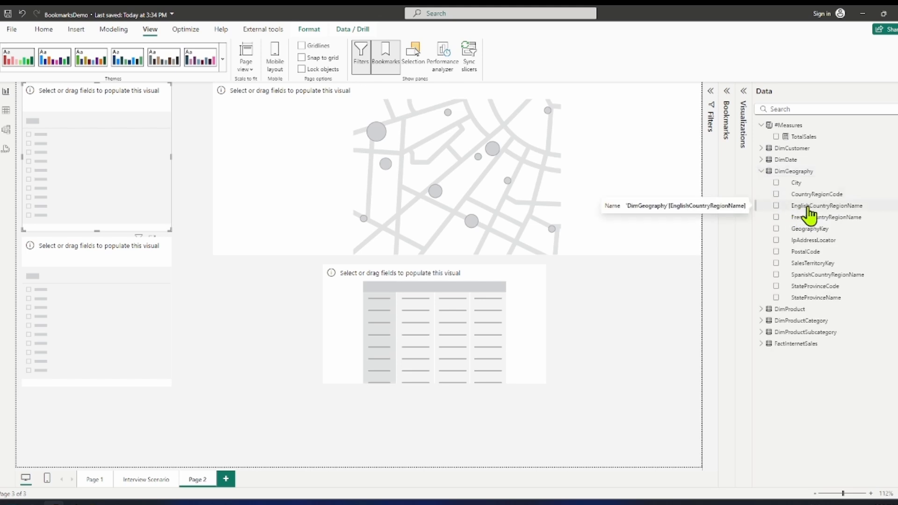
left_click_drag(809, 214, 106, 161)
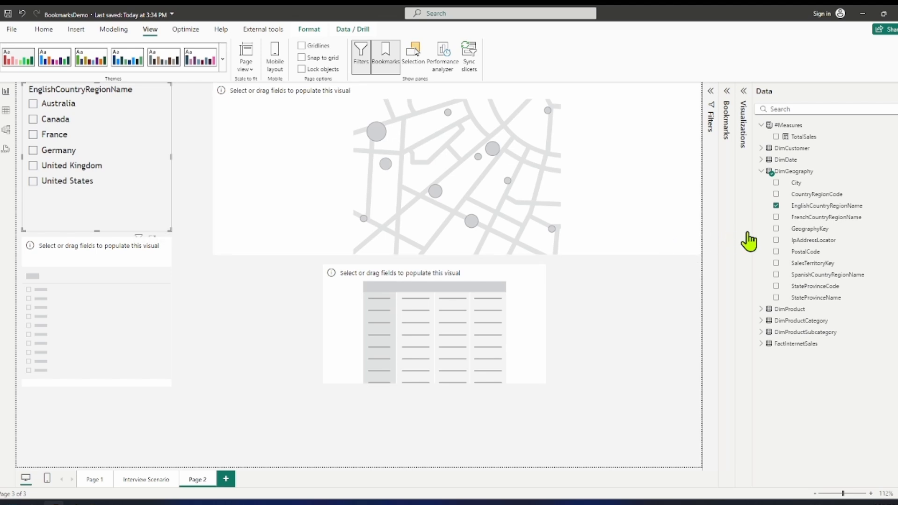
Step: Assign the EnglishProductCategoryName field from DimProductCategory to the lower slicer
left_click(760, 309)
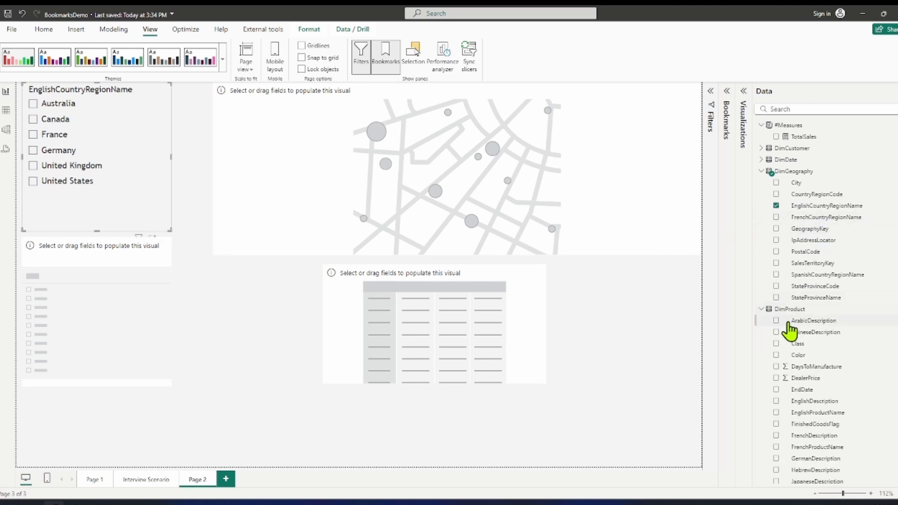
left_click(760, 309)
left_click(762, 321)
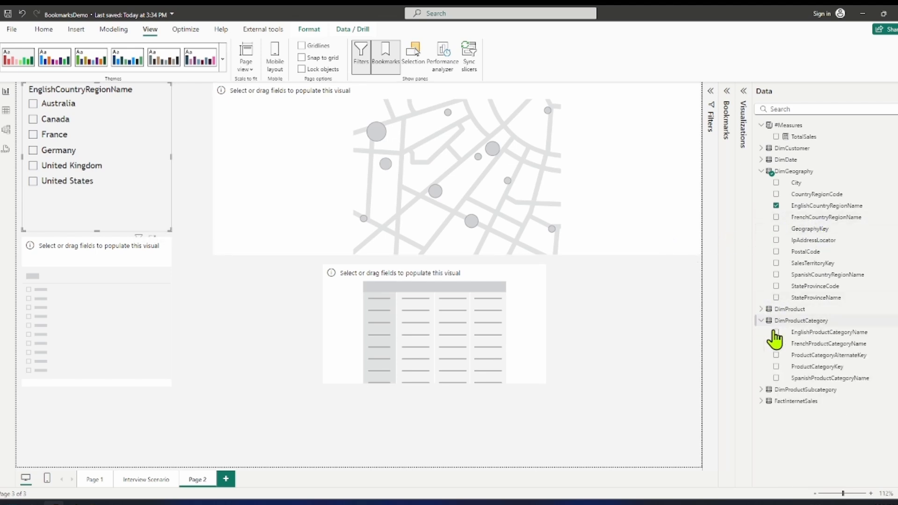
left_click_drag(814, 336, 66, 337)
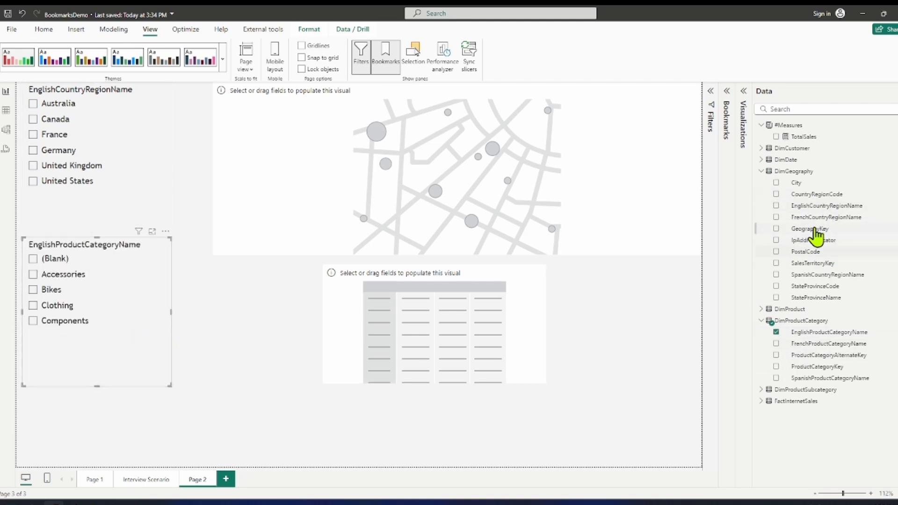
Step: Populate the matrix with EnglishCountryRegionName from DimGeography and the TotalSales measure
left_click_drag(460, 298, 458, 305)
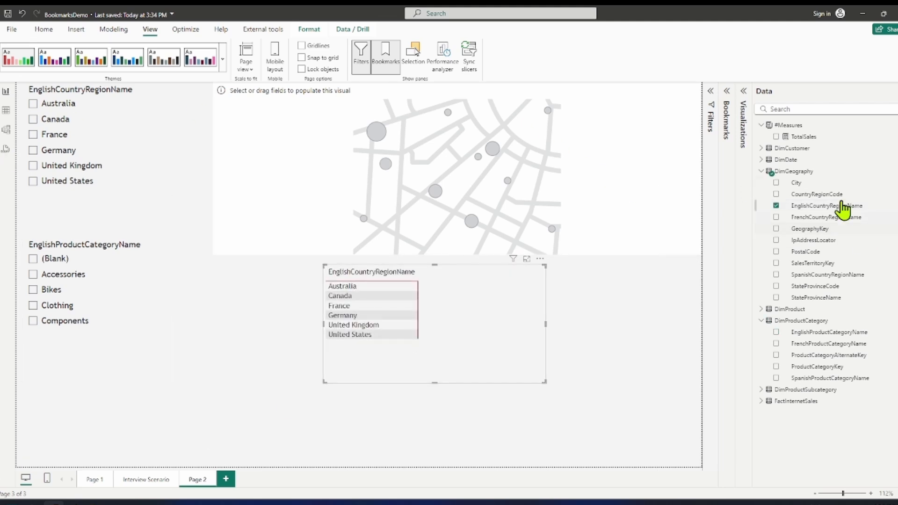
left_click_drag(804, 137, 476, 304)
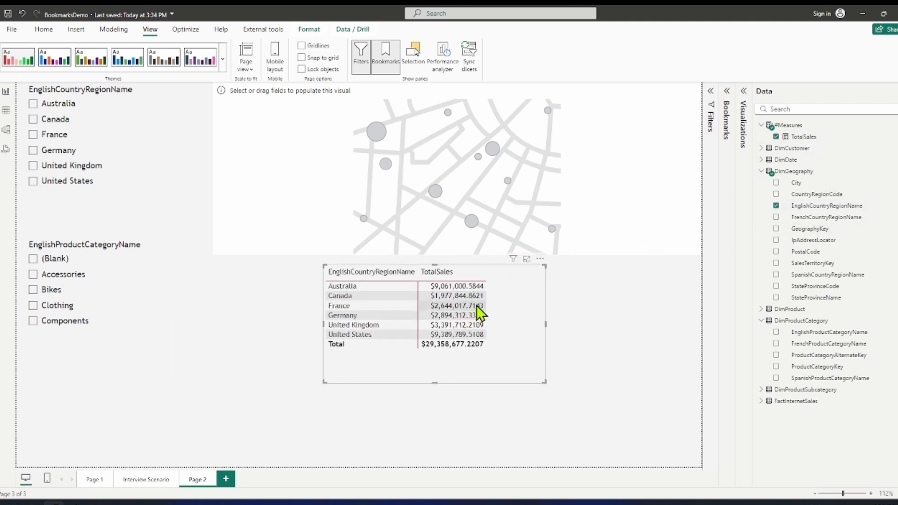
Step: Populate the map with EnglishCountryRegionName as both location and legend, and TotalSales as bubble size
left_click(627, 221)
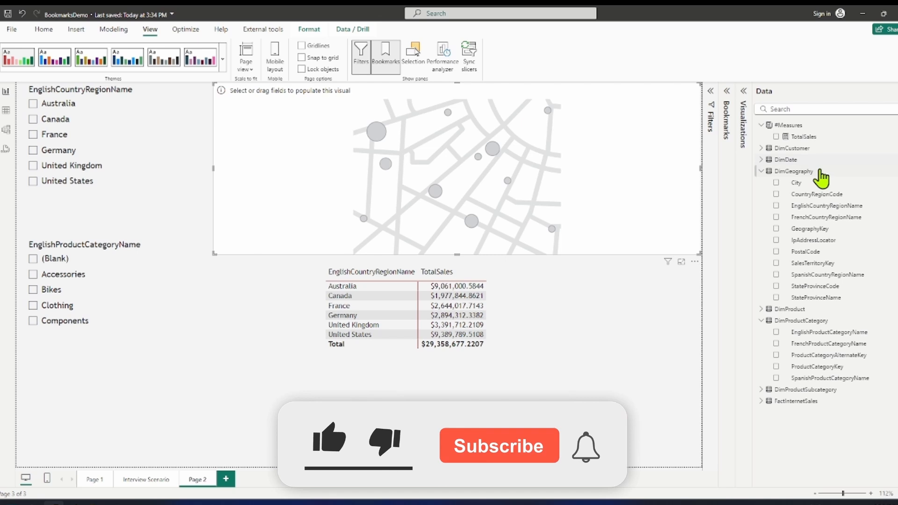
left_click(744, 91)
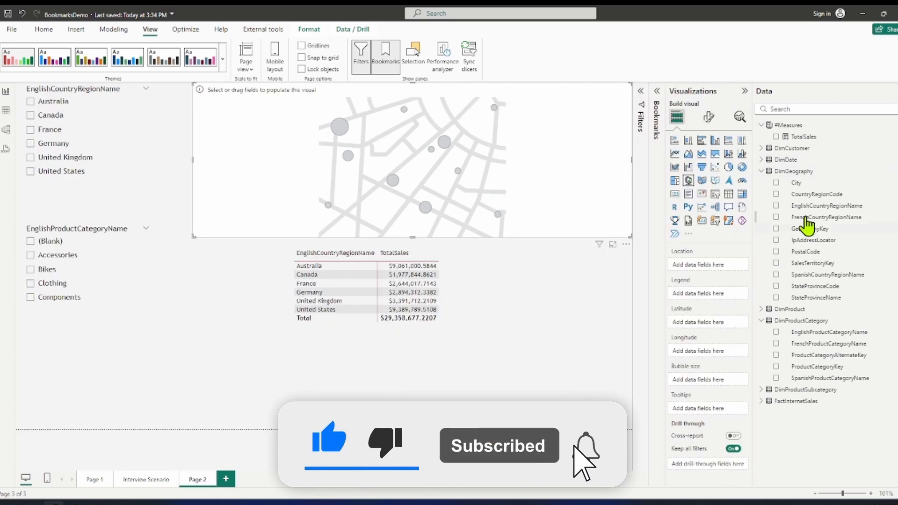
left_click_drag(816, 206, 709, 298)
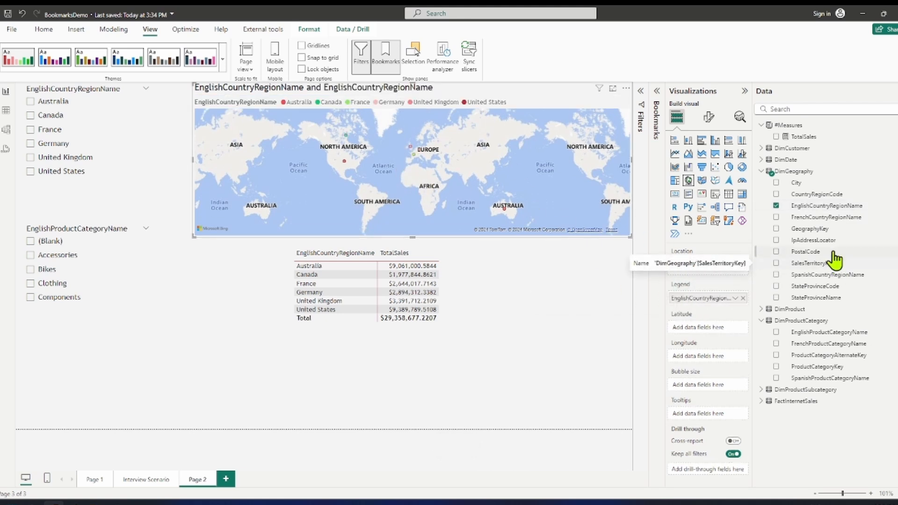
left_click_drag(795, 137, 706, 386)
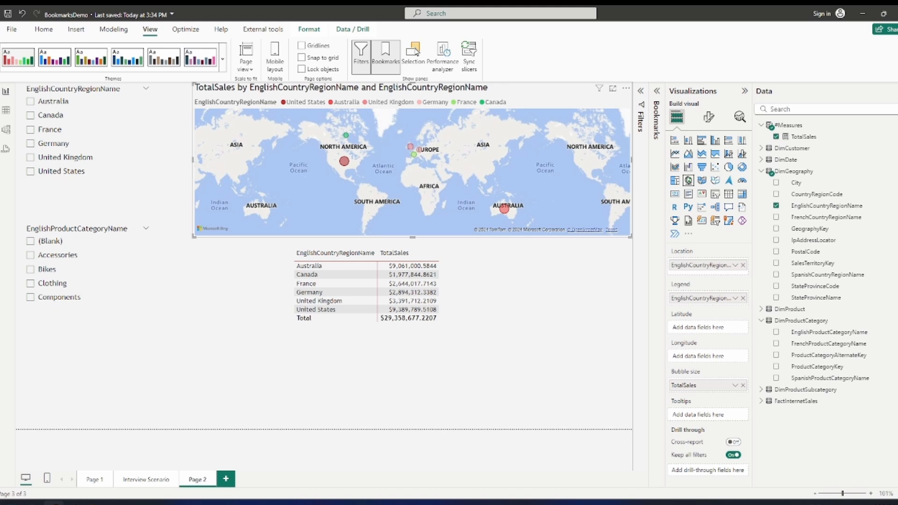
Step: Make the map narrower and taller above the matrix, and turn off its legend
left_click(897, 91)
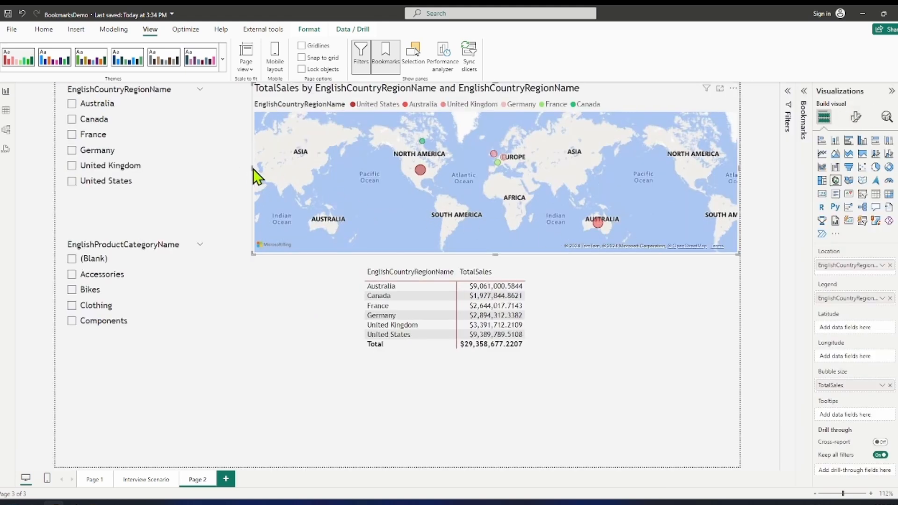
left_click_drag(252, 168, 410, 167)
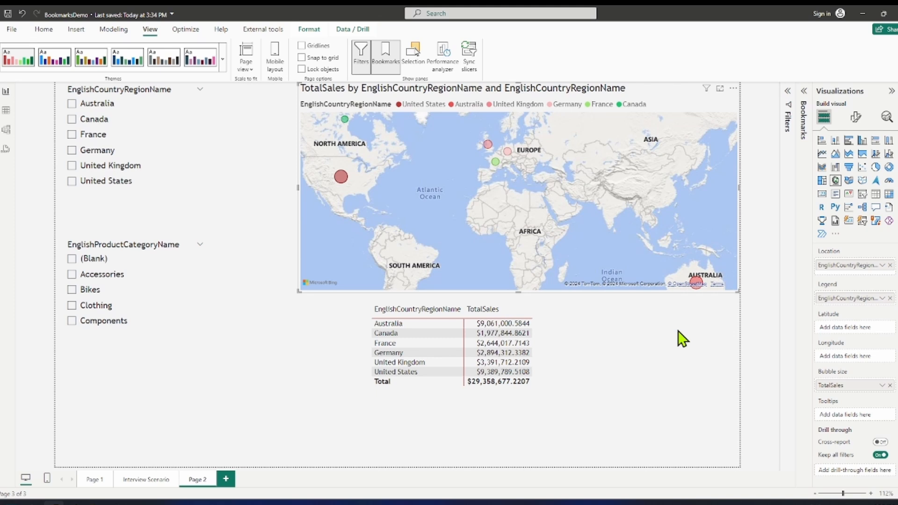
left_click(856, 118)
left_click(885, 204)
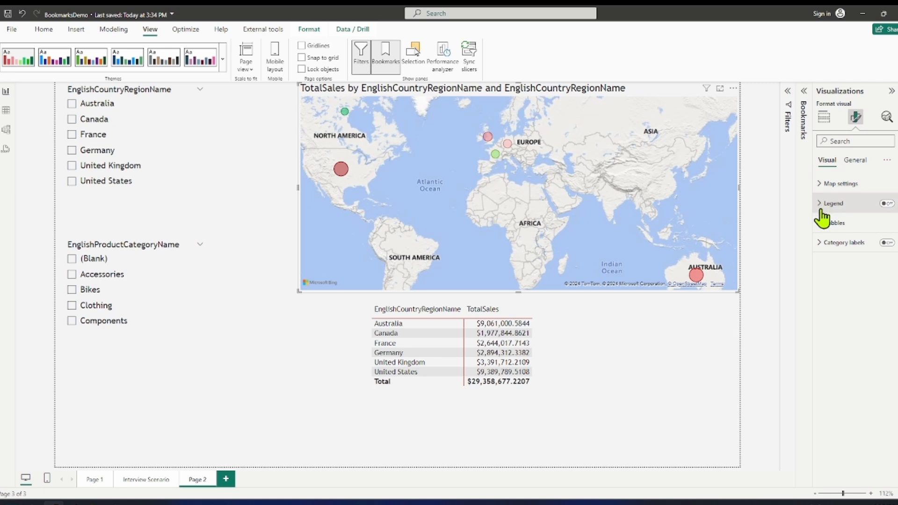
Step: Change the map's title text to "TotalSales By Region"
left_click(855, 160)
left_click(825, 203)
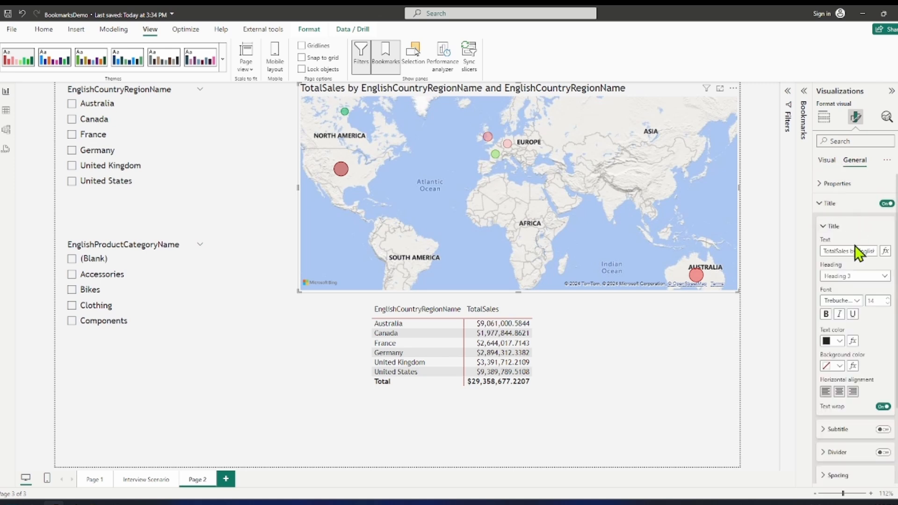
triple_click(855, 251)
type("Tota")
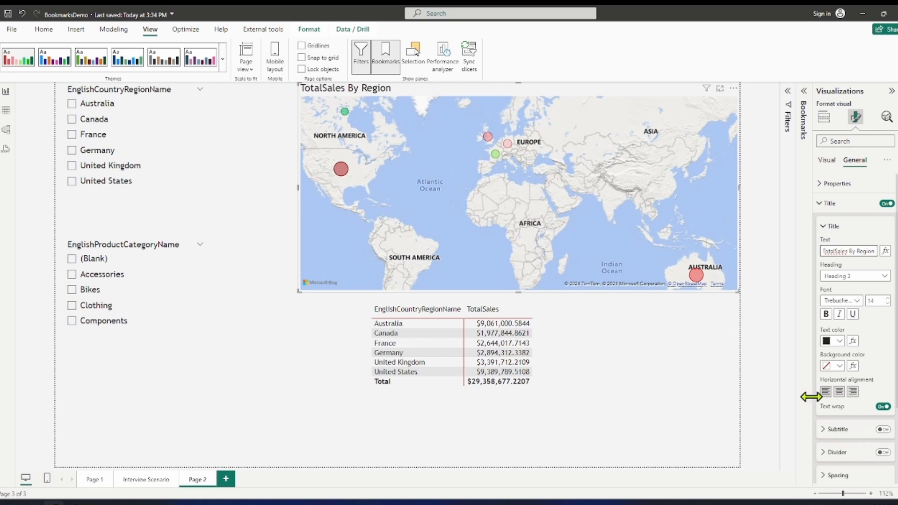
left_click(800, 354)
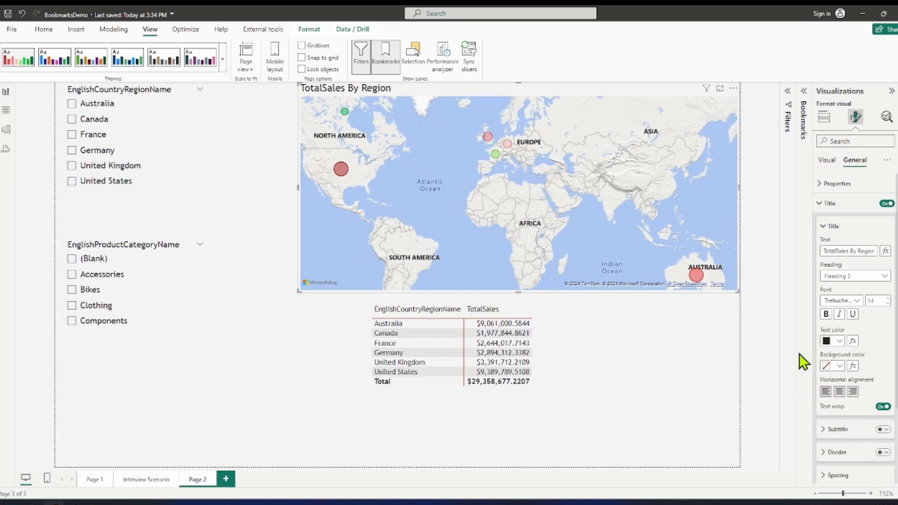
left_click(890, 92)
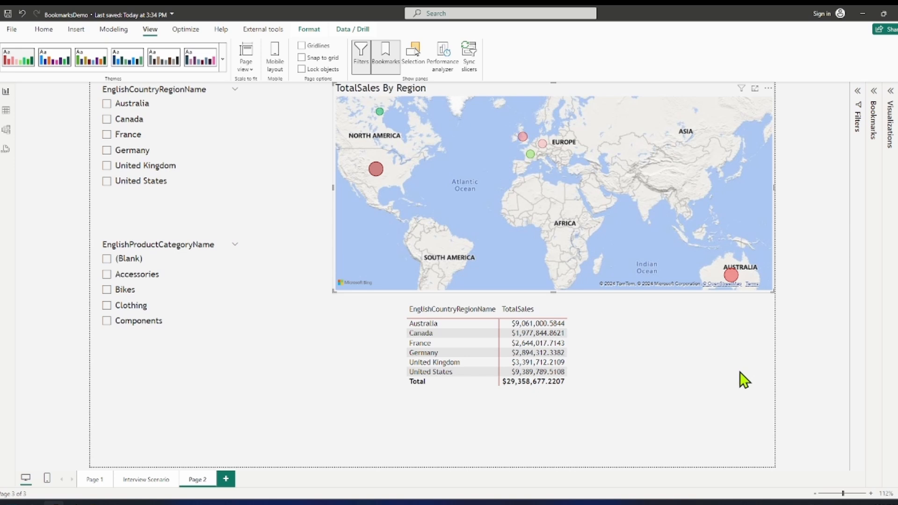
Step: Check the Interview Scenario page's layout, then insert a blank button in the lower-right corner of the Page 2 canvas
left_click(146, 479)
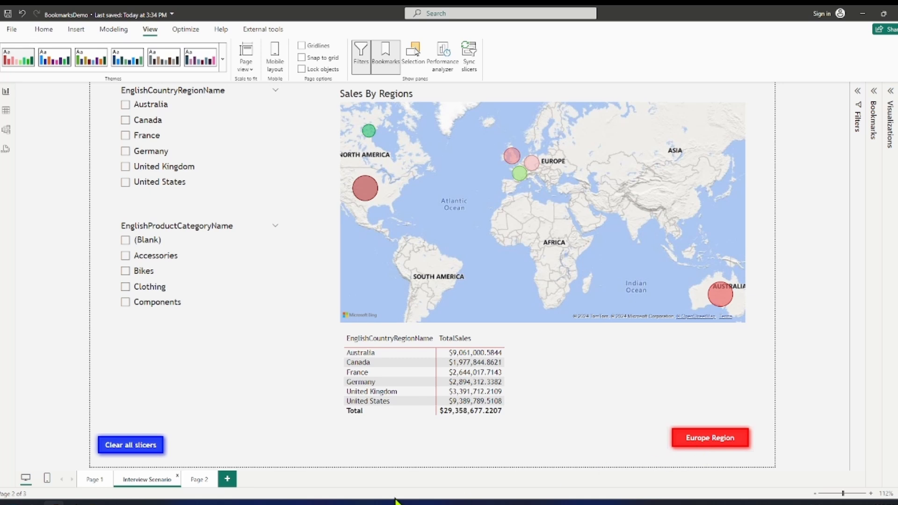
left_click(192, 478)
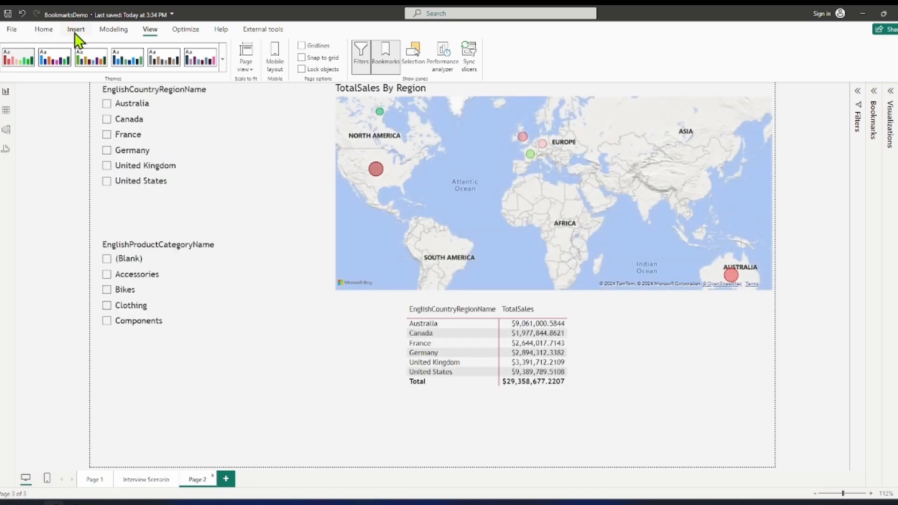
left_click(74, 31)
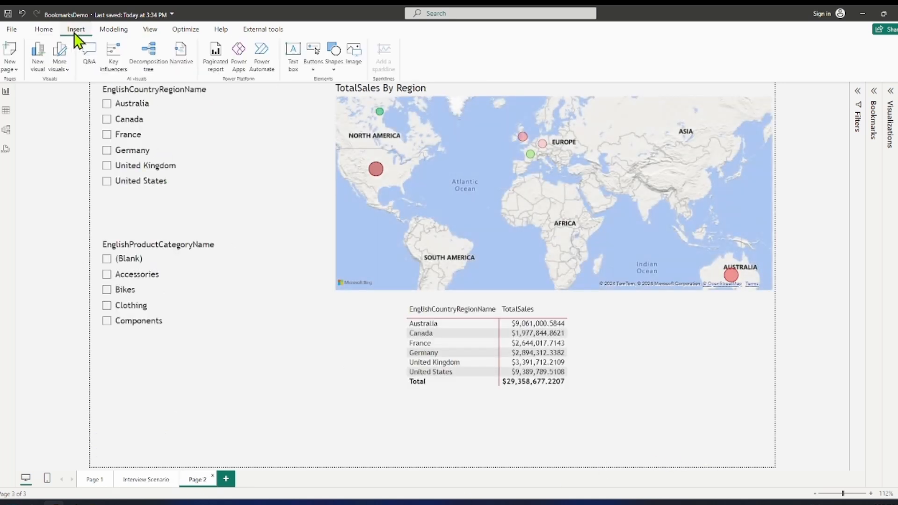
left_click(313, 70)
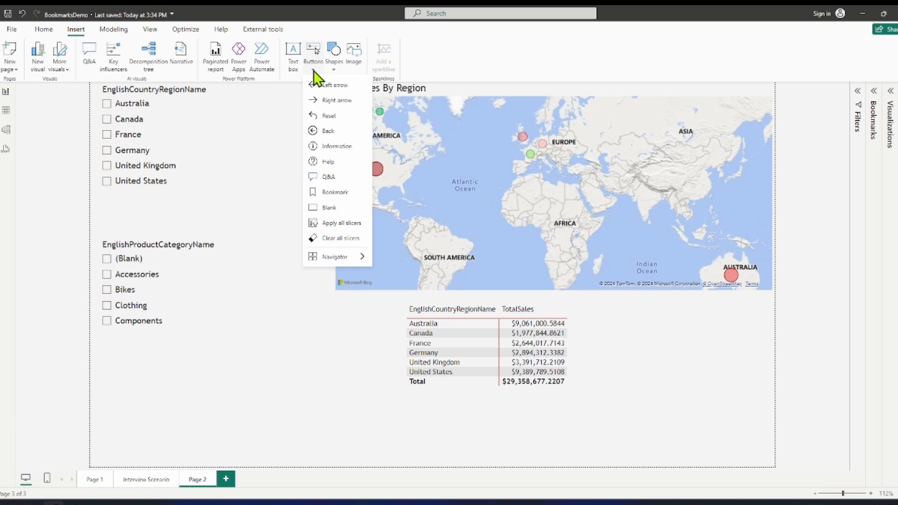
left_click(331, 208)
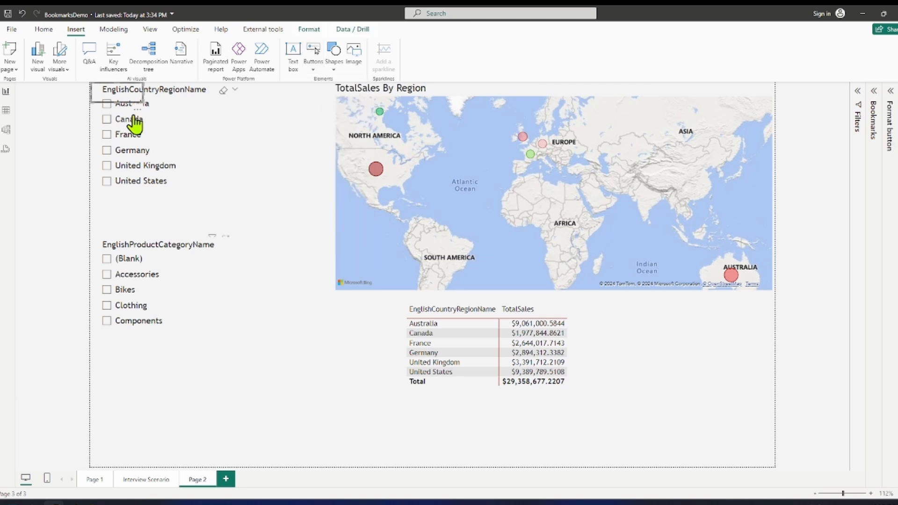
left_click_drag(122, 94, 758, 458)
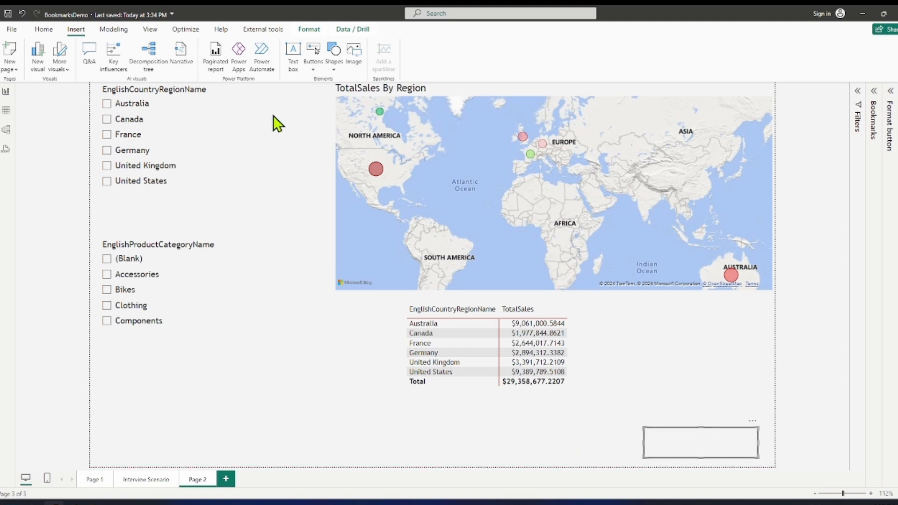
Step: Insert a Clear all slicers button in the lower-left corner of the report canvas, level with the blank button
left_click(313, 69)
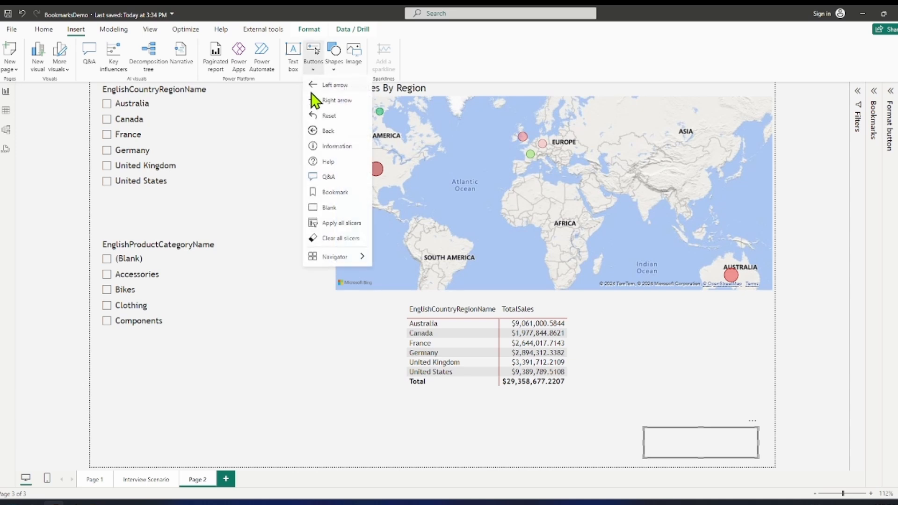
left_click(328, 242)
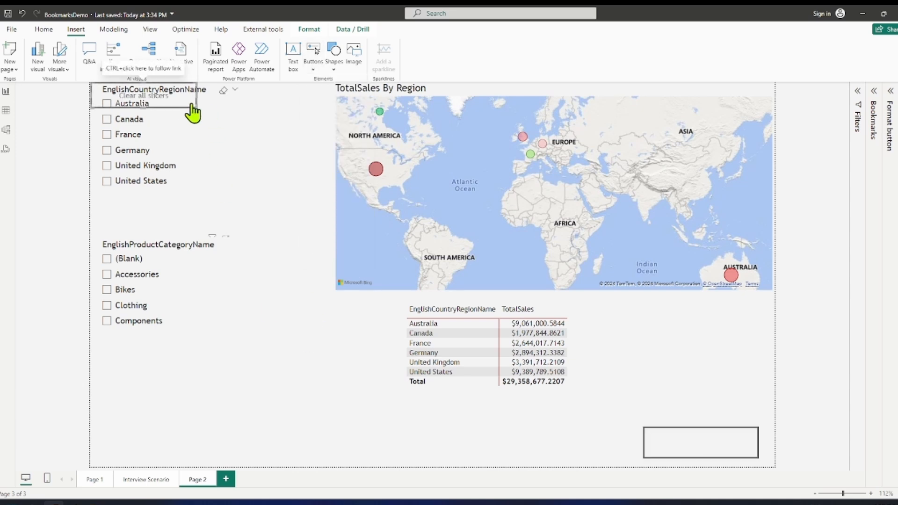
left_click_drag(187, 103, 202, 459)
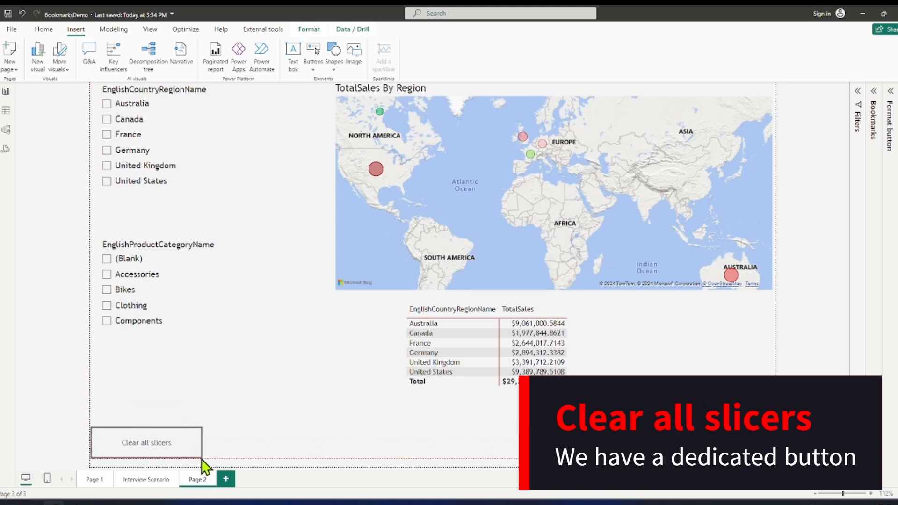
left_click(442, 433)
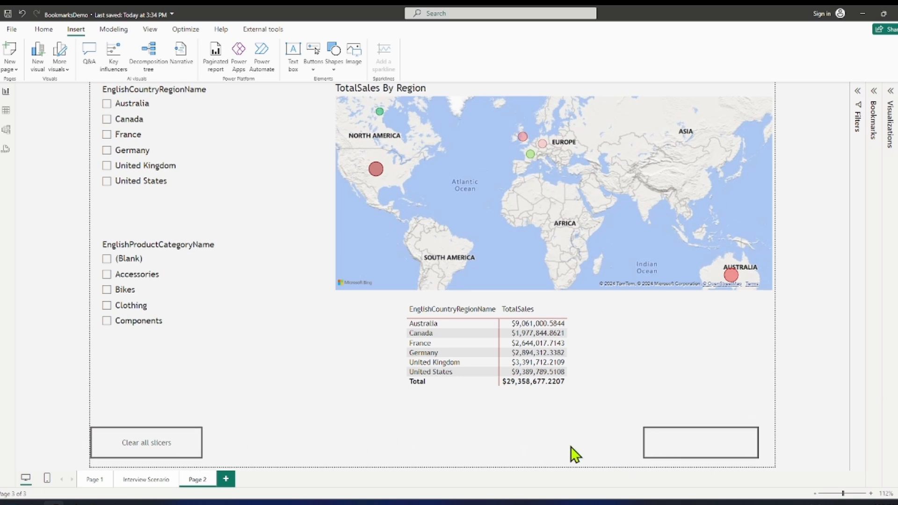
Step: Turn on the blank button's text, set it to "Europe Region", and format it white and bold
left_click(686, 449)
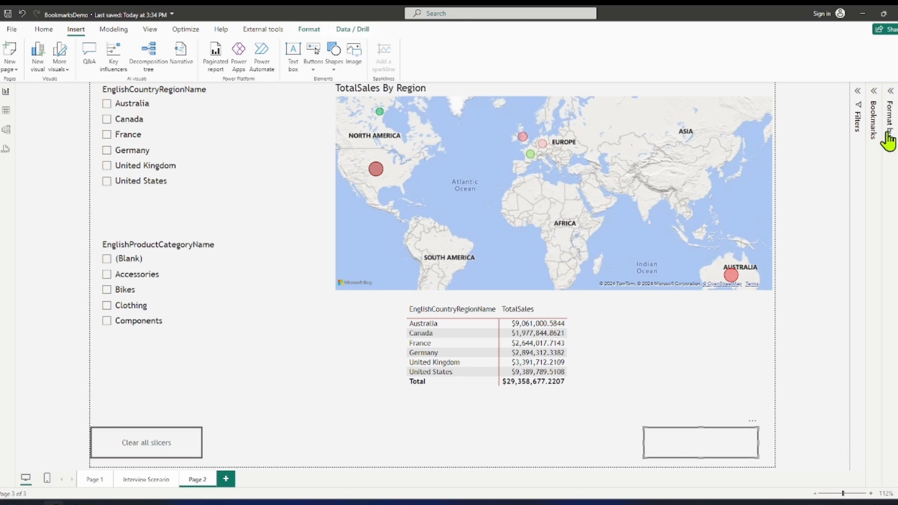
left_click(889, 112)
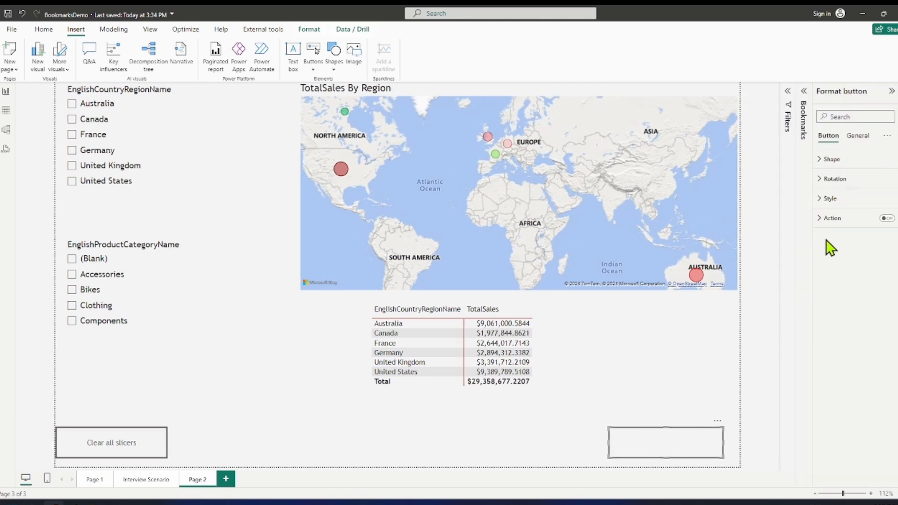
left_click(824, 199)
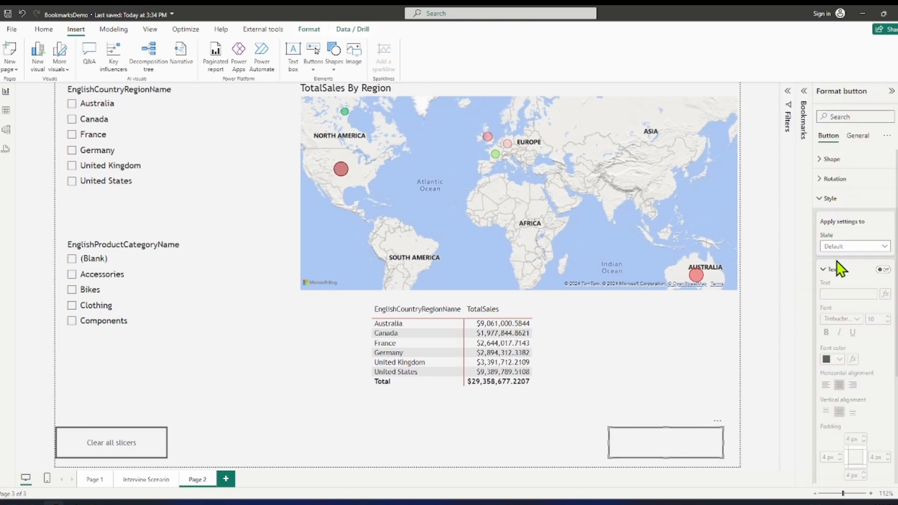
left_click(882, 270)
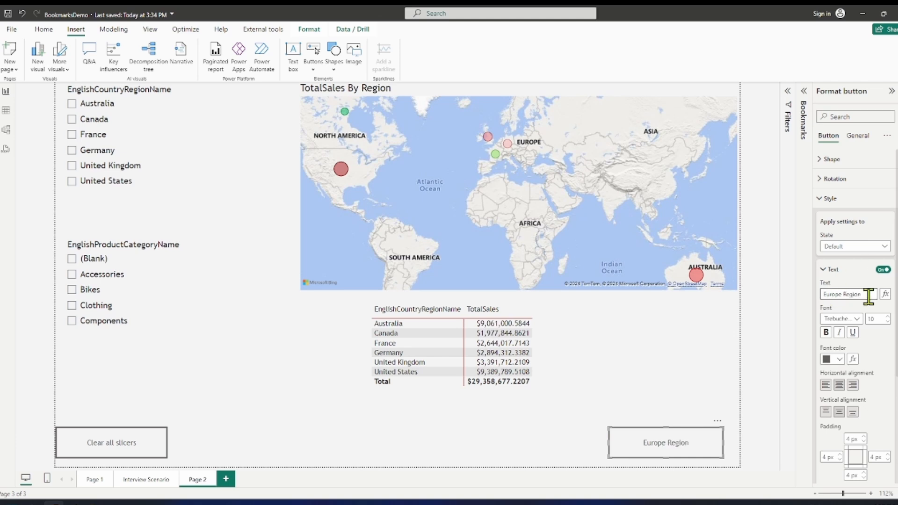
left_click(837, 360)
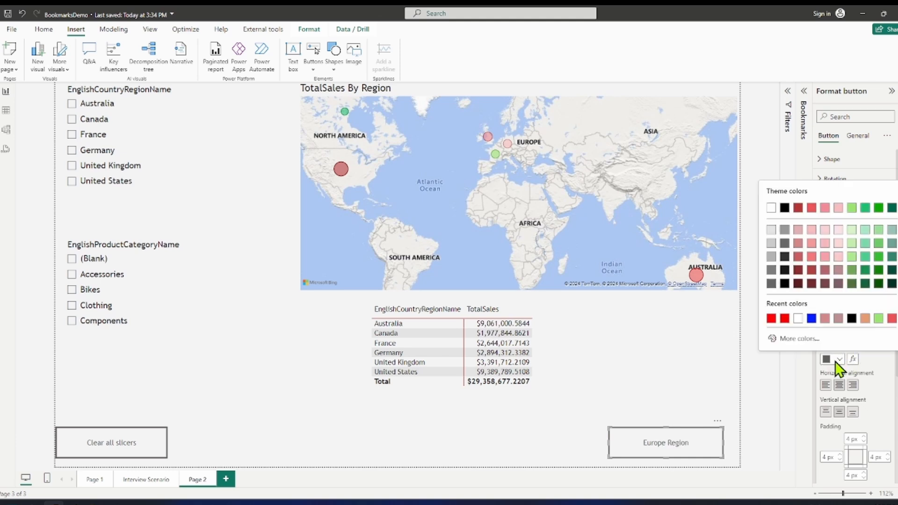
left_click(771, 207)
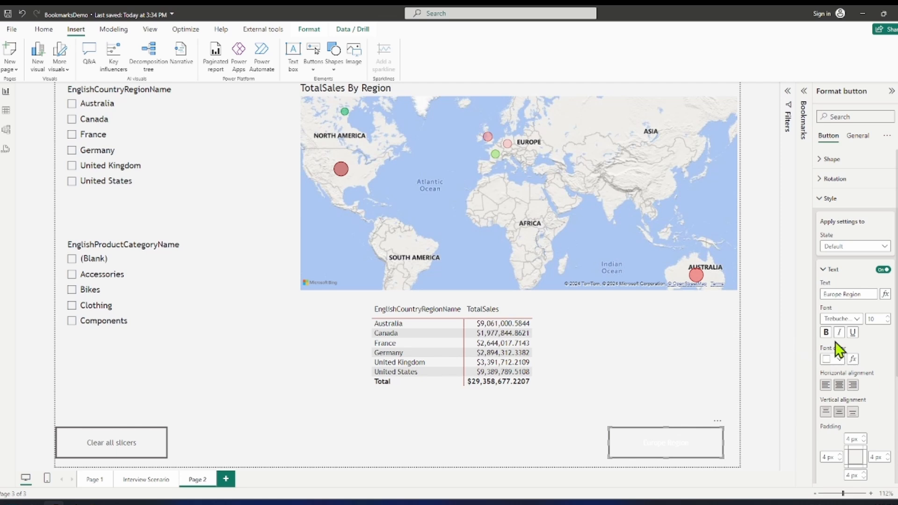
left_click(825, 332)
Step: Turn on the Europe Region button's fill, colour it red (#FF0101), and reduce the fill transparency to 9%
scroll(886, 434, "down", 5)
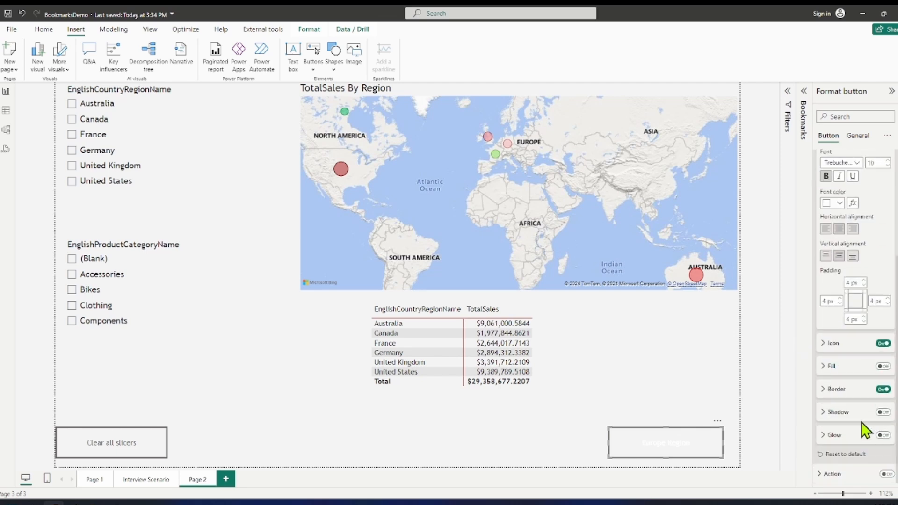
left_click(825, 369)
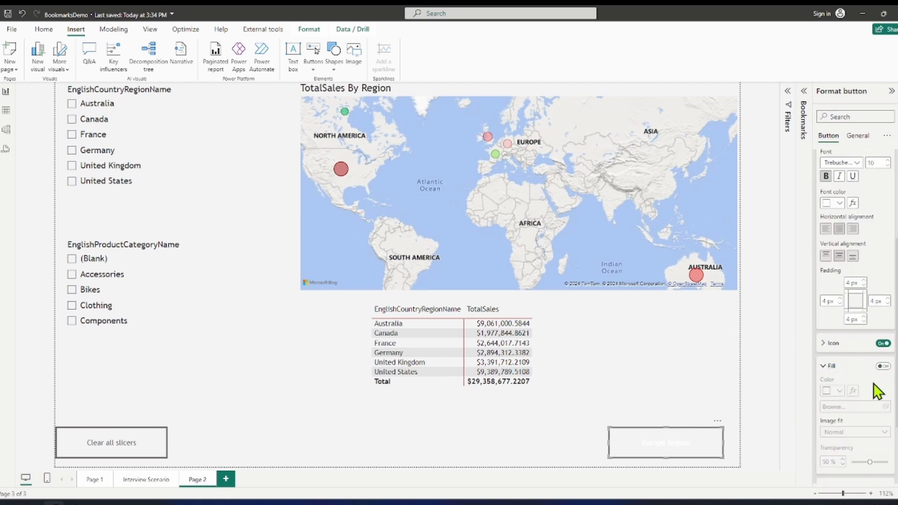
left_click(883, 366)
left_click(836, 392)
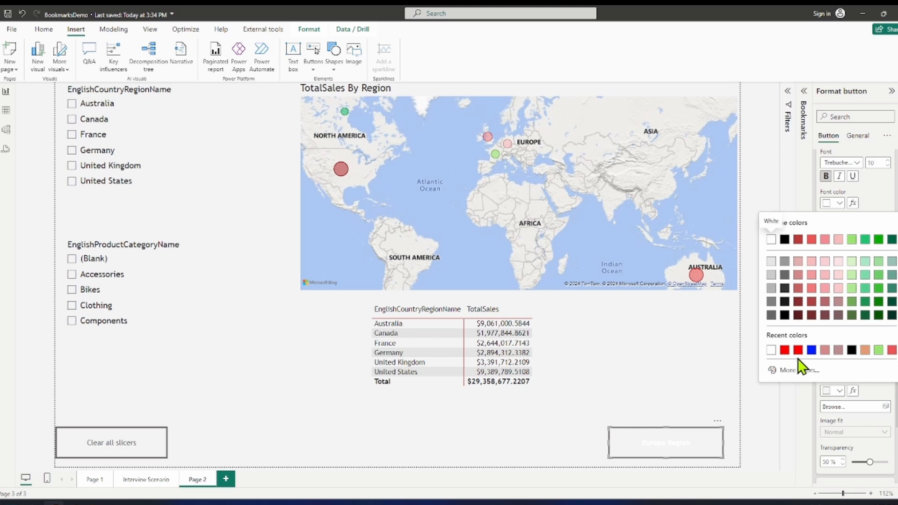
left_click(784, 351)
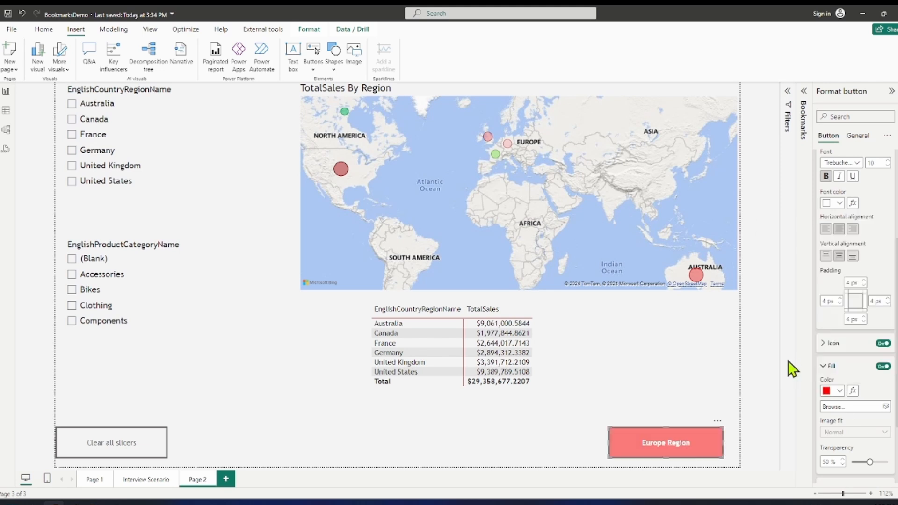
left_click(840, 391)
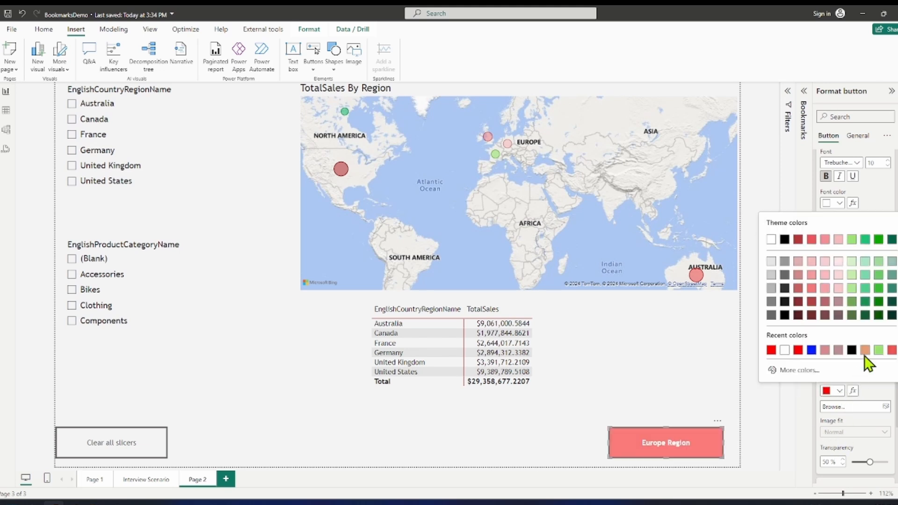
left_click(801, 370)
left_click(895, 226)
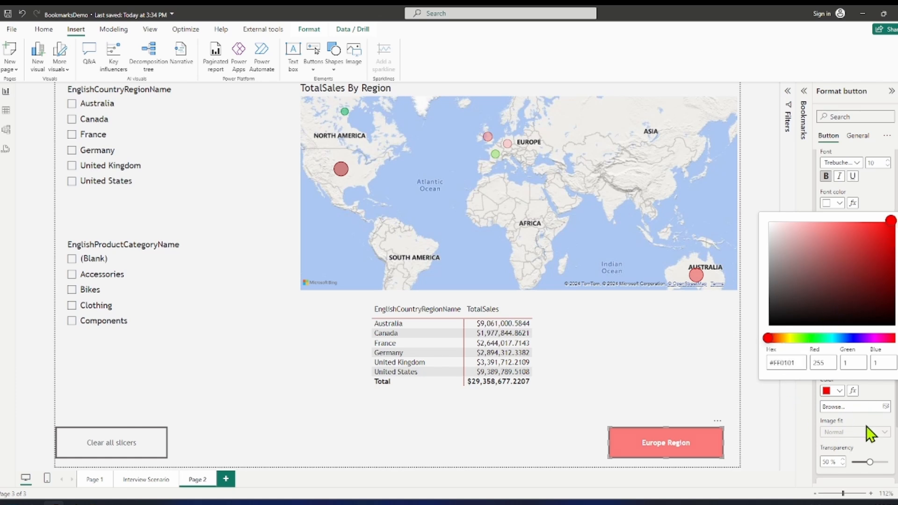
left_click(879, 400)
scroll(879, 401, "down", 2)
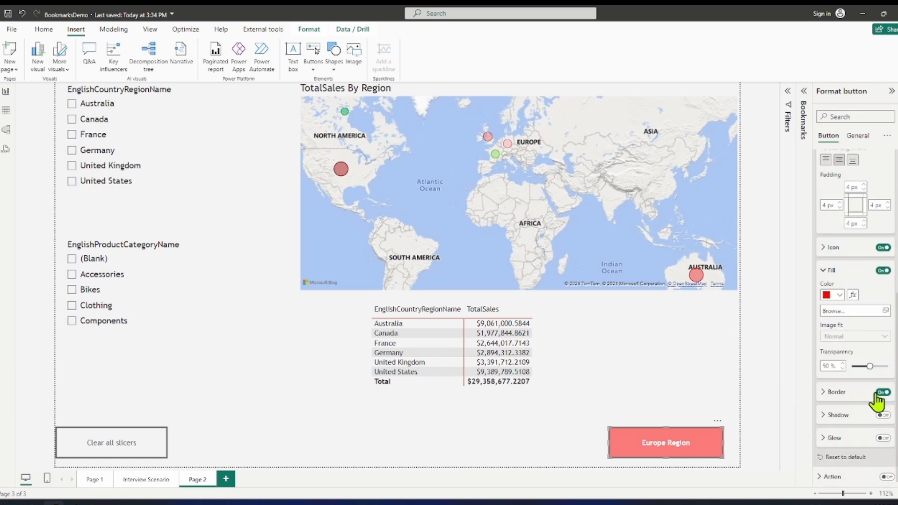
left_click_drag(871, 367, 854, 369)
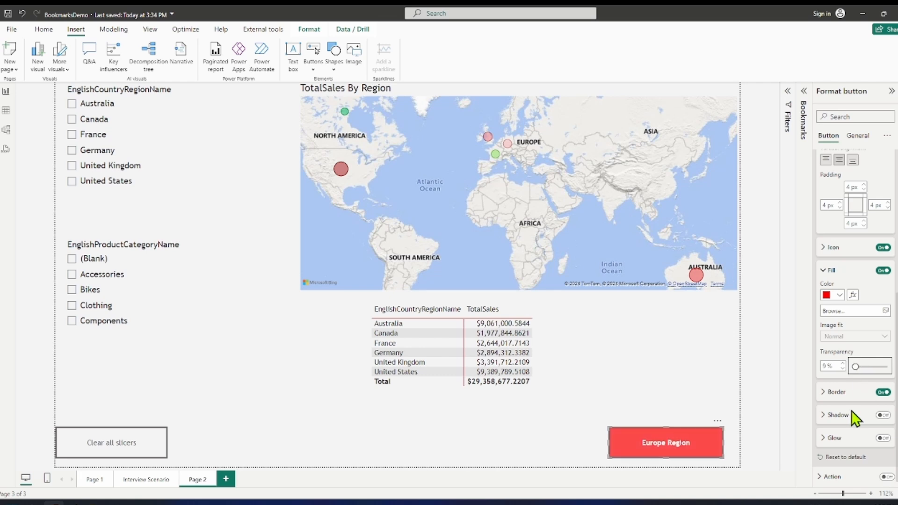
Step: Turn on shadow and glow for the Europe Region button, and set its border colour to red
left_click(883, 415)
left_click(883, 438)
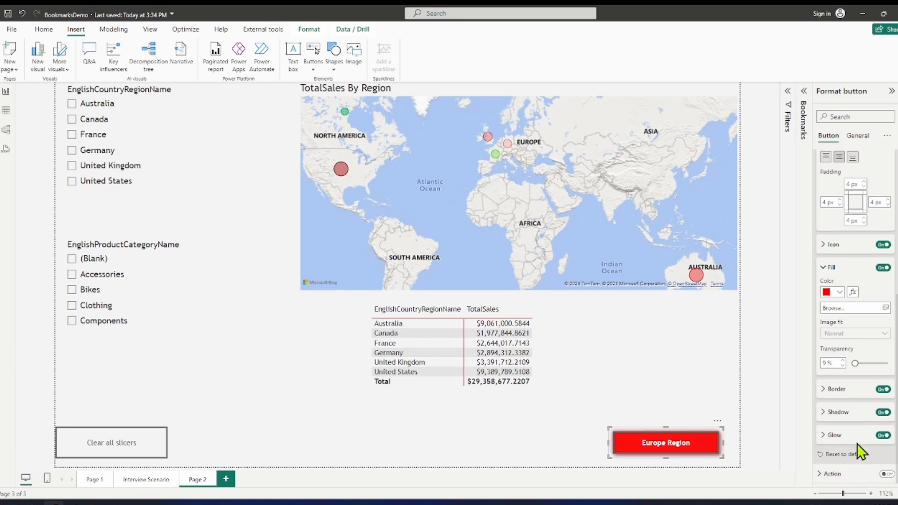
left_click(824, 395)
left_click(833, 414)
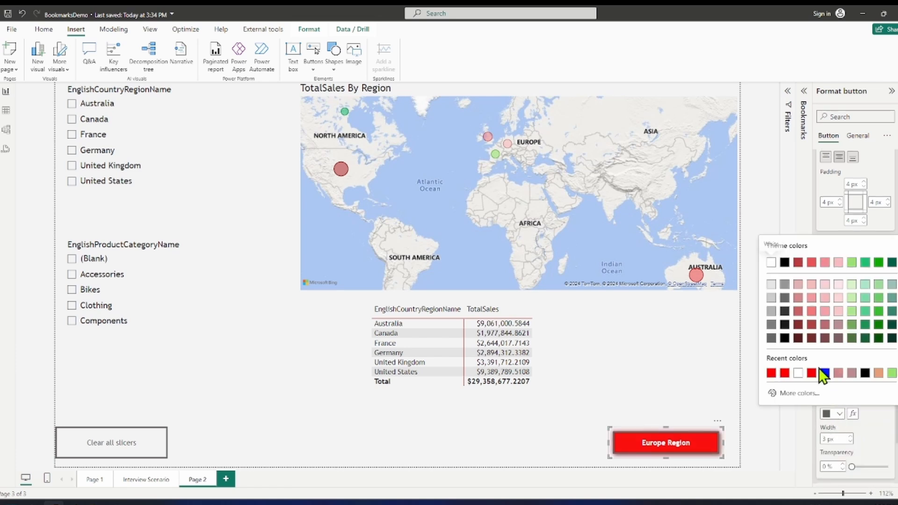
left_click(772, 374)
Step: Set both the shadow colour and the glow colour of the Europe Region button to red
scroll(841, 445, "down", 2)
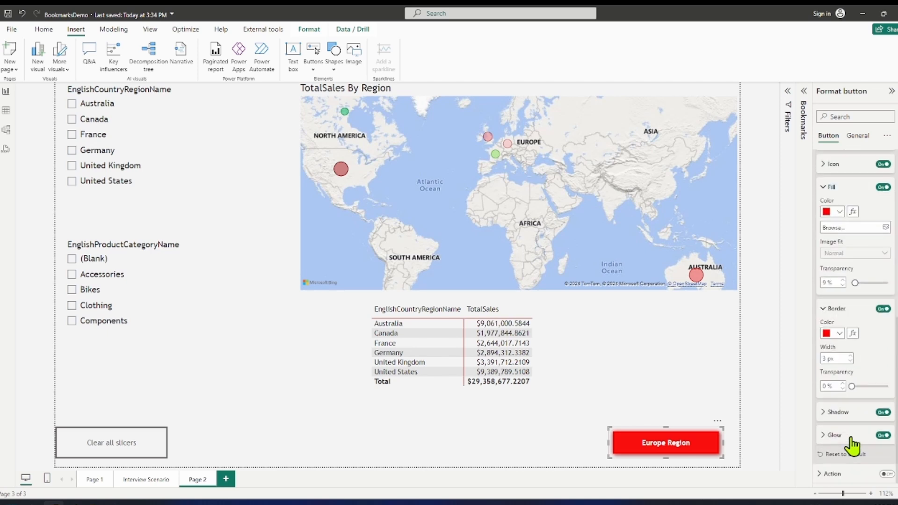
left_click(832, 412)
left_click(839, 437)
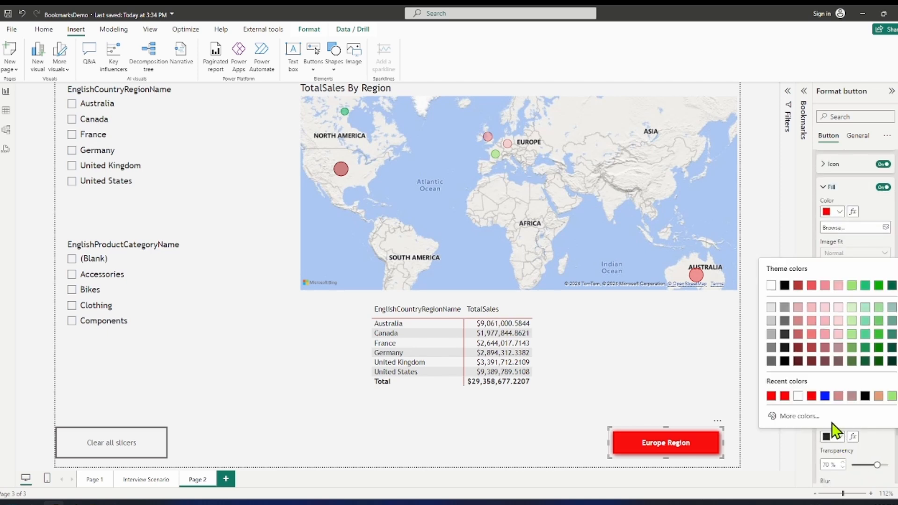
left_click(772, 407)
scroll(836, 438, "down", 2)
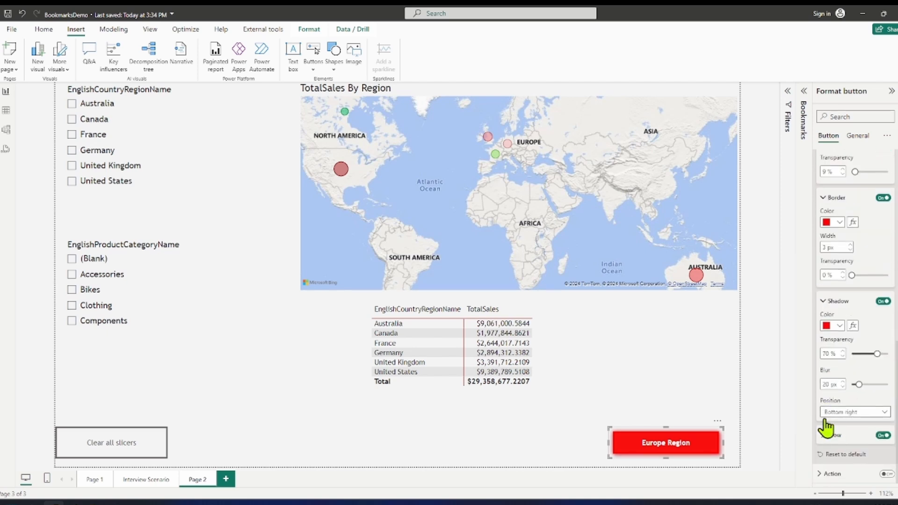
left_click(826, 435)
left_click(839, 459)
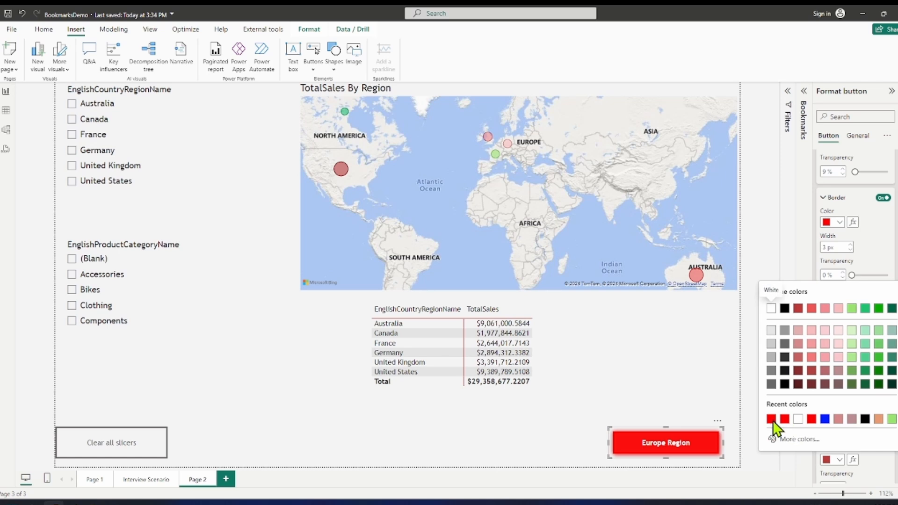
left_click(773, 420)
left_click(685, 388)
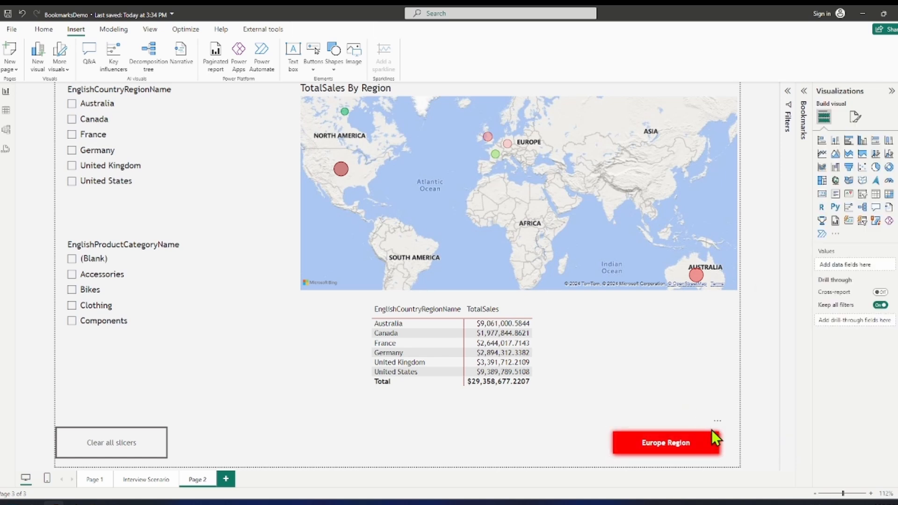
Step: Copy the Europe Region button's formatting onto the Clear all slicers button with the Format painter
left_click(713, 440)
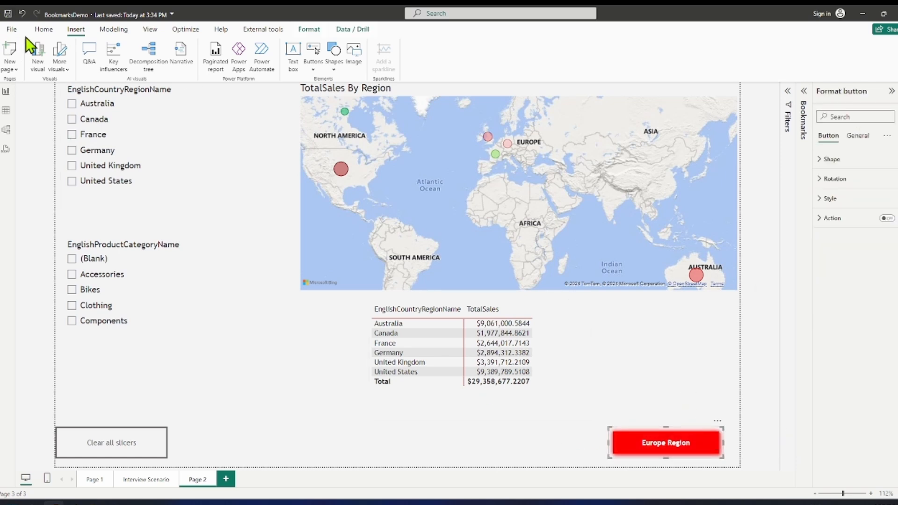
left_click(43, 30)
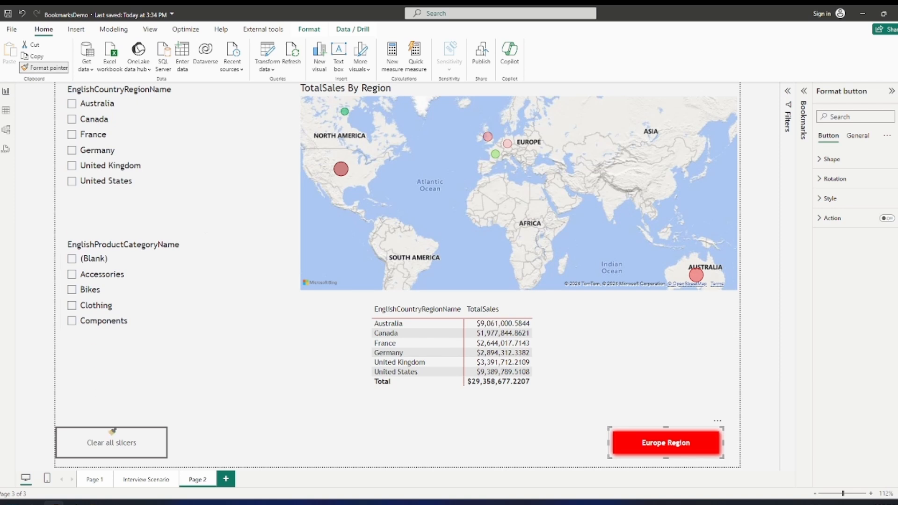
left_click(112, 433)
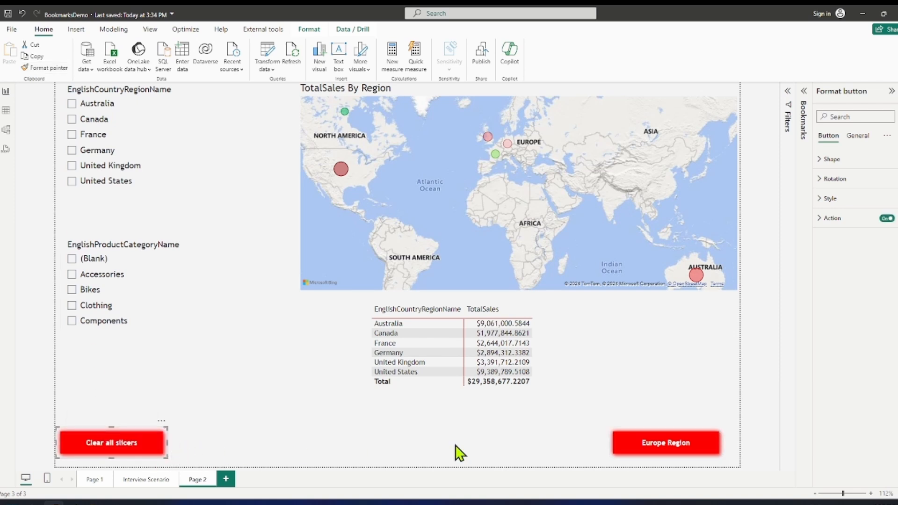
Step: Set the shadow colour of the Clear all slicers button to blue
left_click(821, 205)
scroll(841, 360, "down", 3)
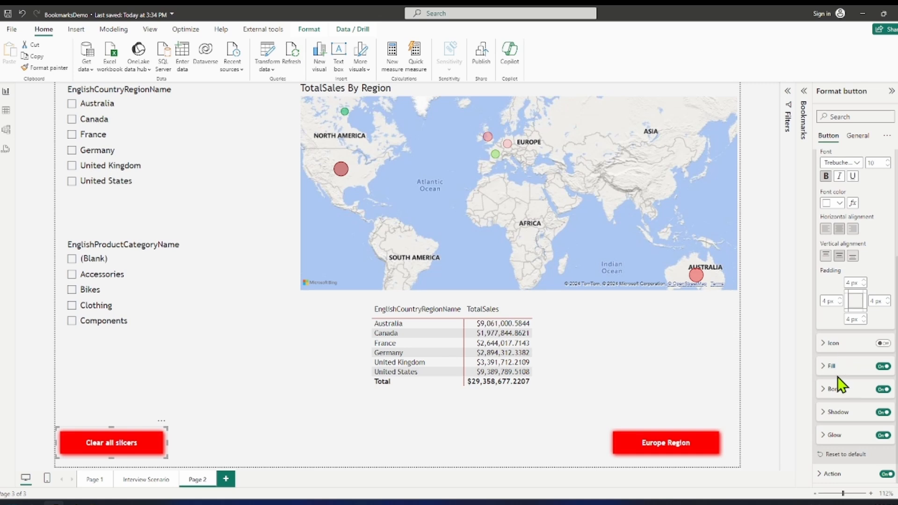
left_click(822, 412)
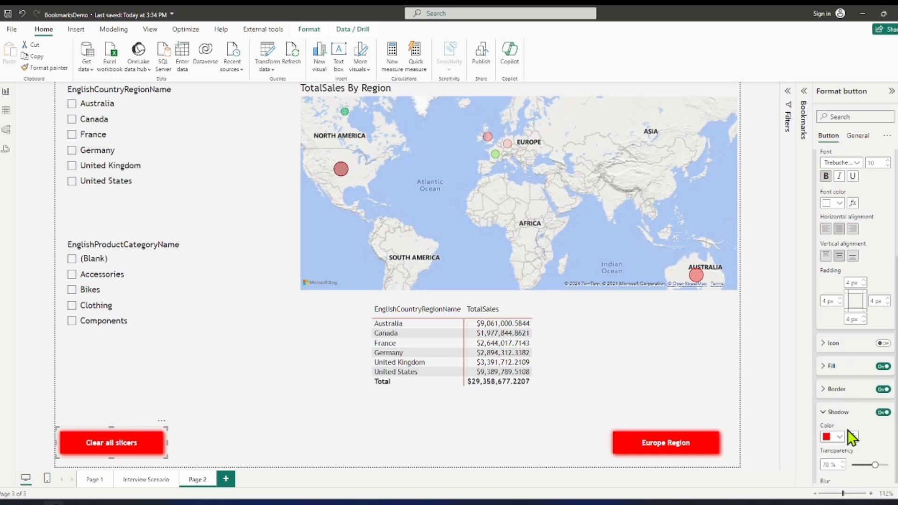
left_click(839, 436)
left_click(825, 397)
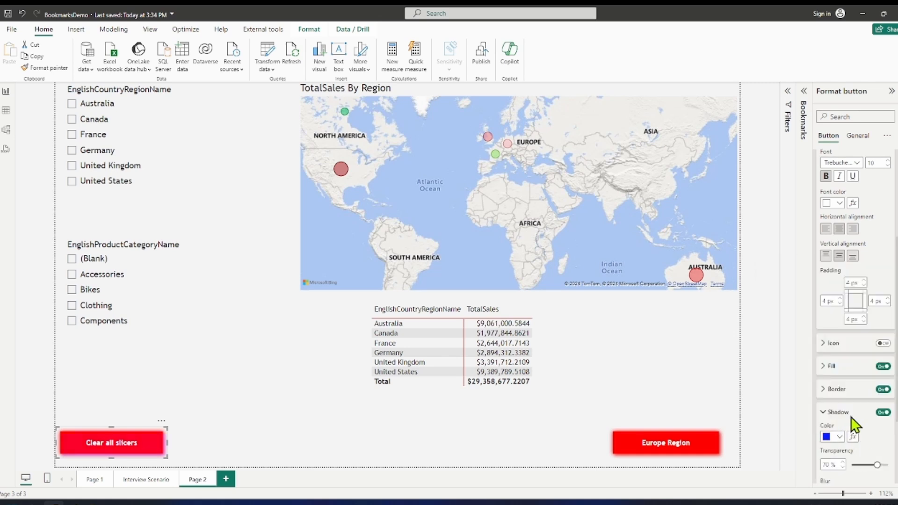
Step: Set the border colour and the fill colour of the Clear all slicers button to blue
left_click(827, 394)
left_click(830, 412)
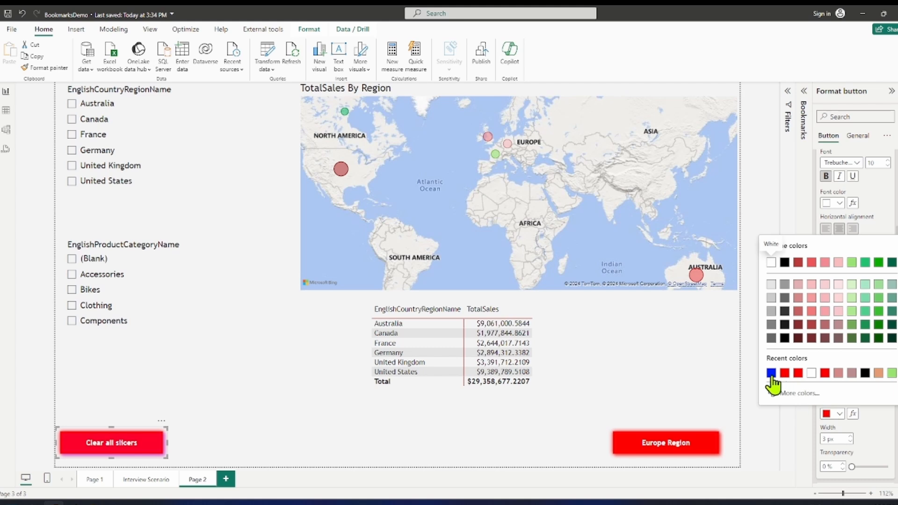
left_click(771, 376)
left_click(831, 366)
left_click(831, 391)
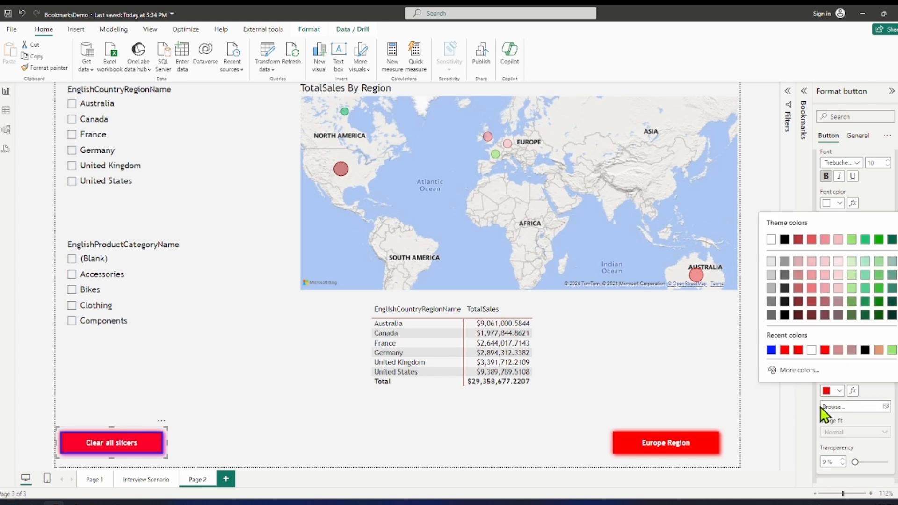
left_click(771, 351)
Step: Review the Clear all slicers button's icon, fill, shadow and border settings for any remaining red
left_click(826, 344)
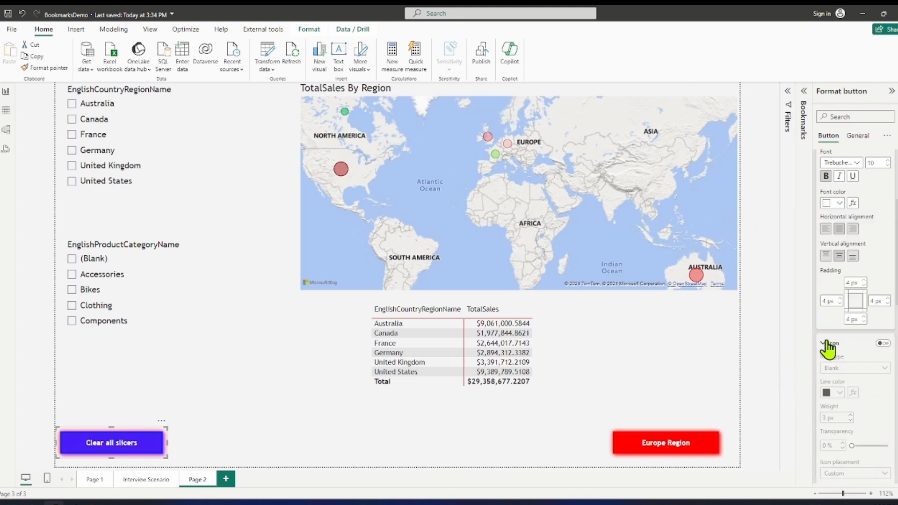
left_click(826, 344)
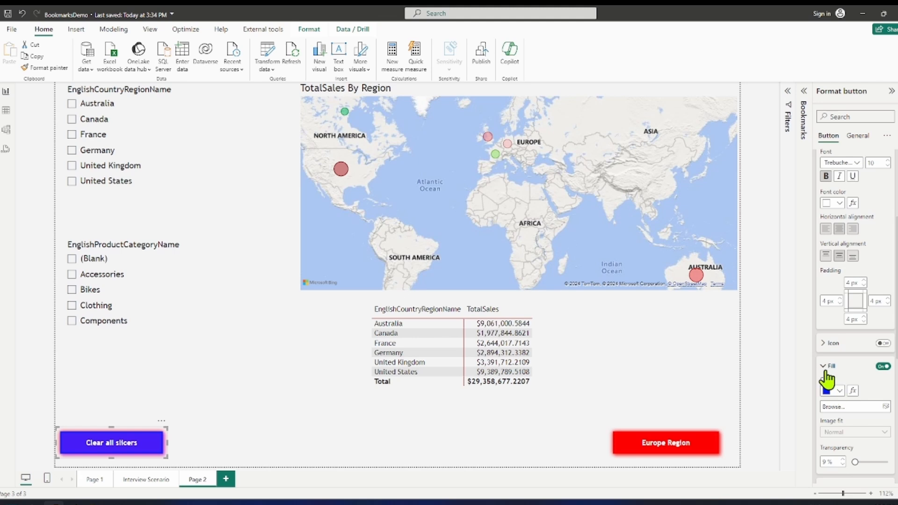
left_click(827, 373)
left_click(823, 391)
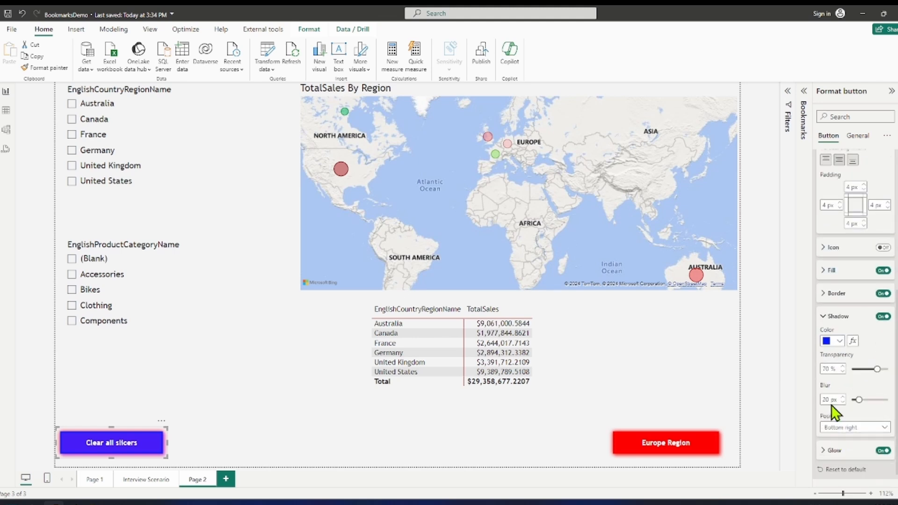
left_click(828, 317)
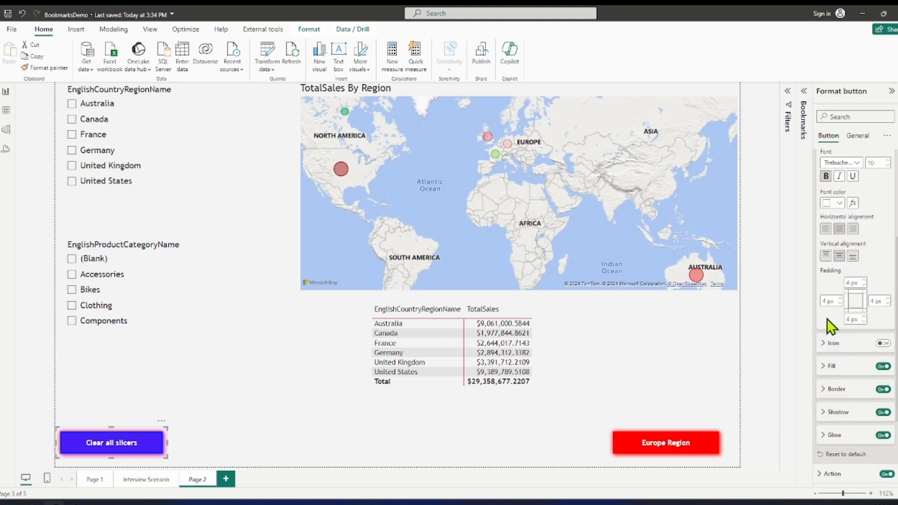
left_click(827, 393)
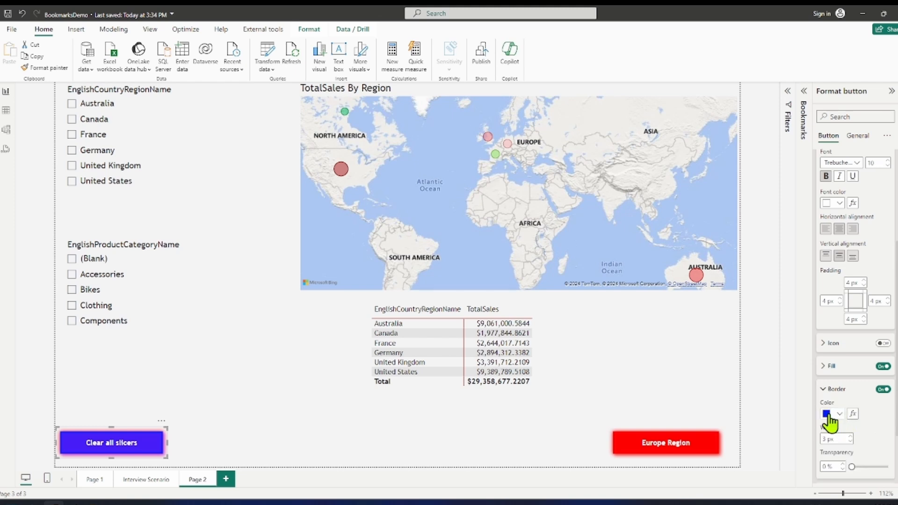
left_click(821, 367)
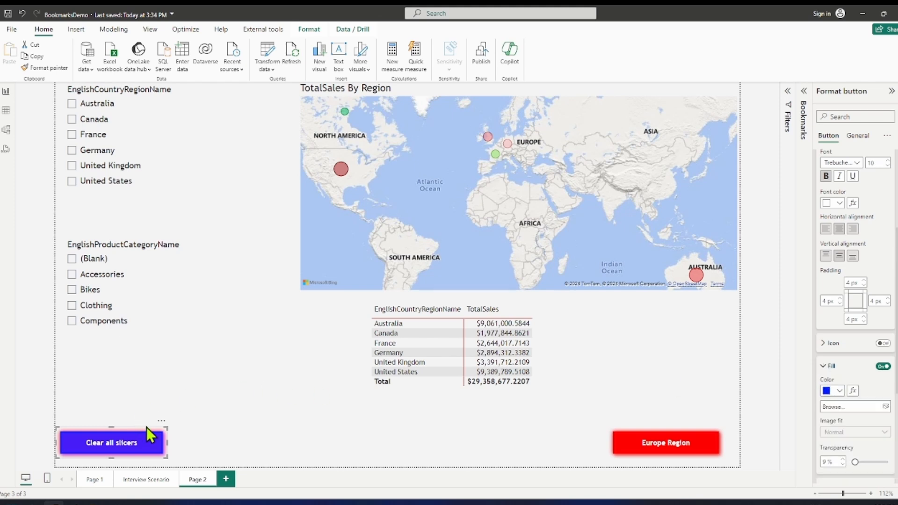
left_click(796, 338)
Step: Set the glow colour of the Clear all slicers button to blue and deselect the button
left_click(101, 444)
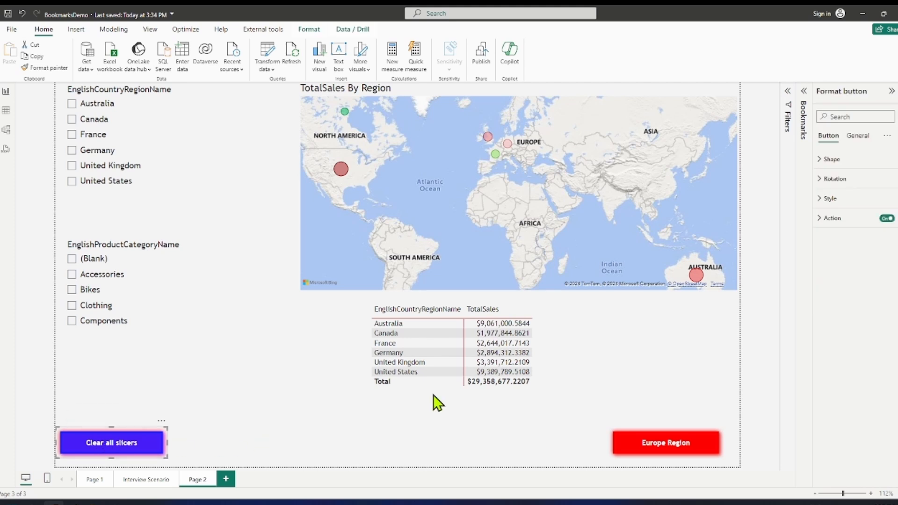
left_click(821, 199)
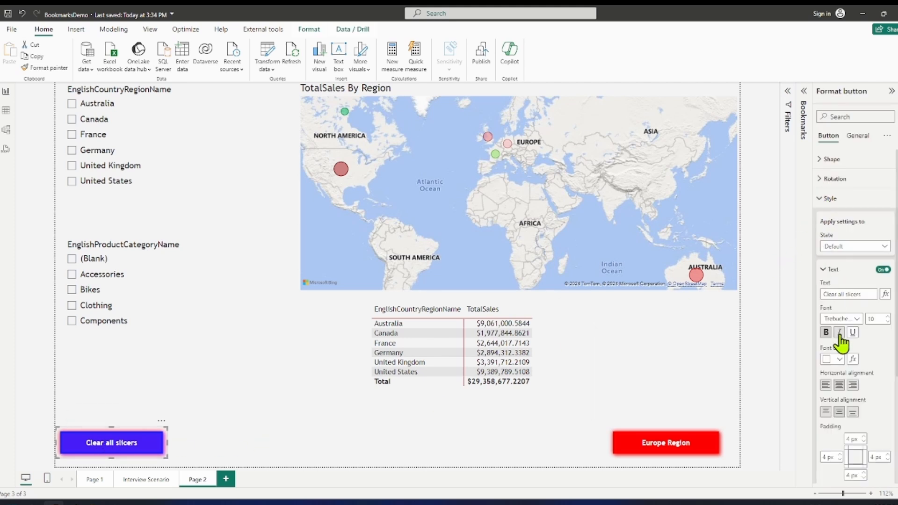
scroll(846, 370, "down", 3)
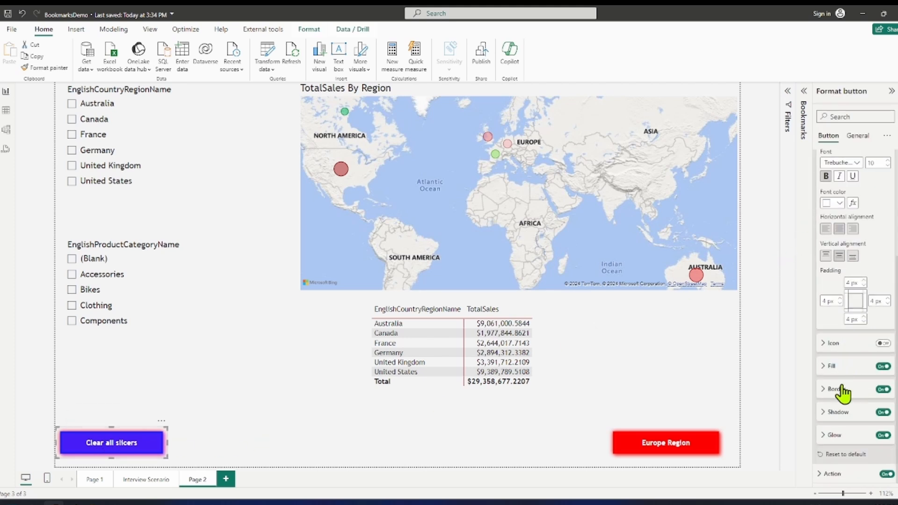
left_click(822, 366)
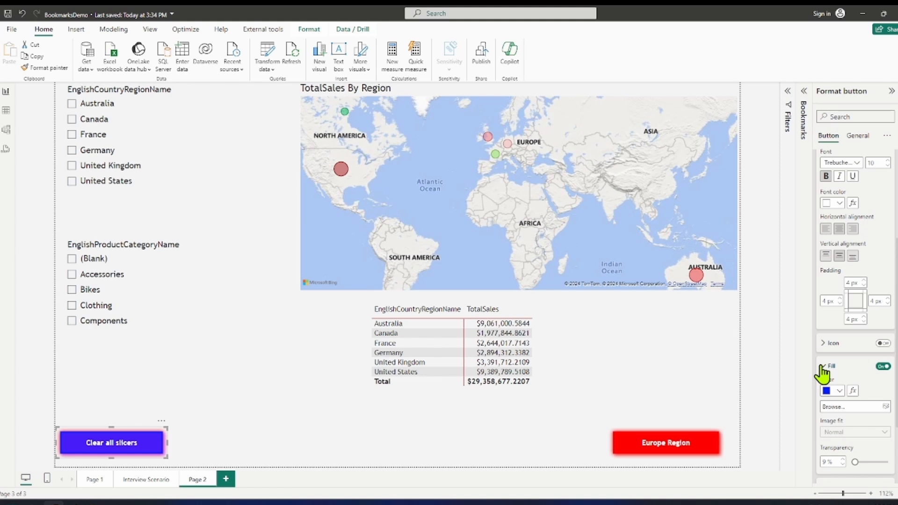
scroll(830, 416, "down", 2)
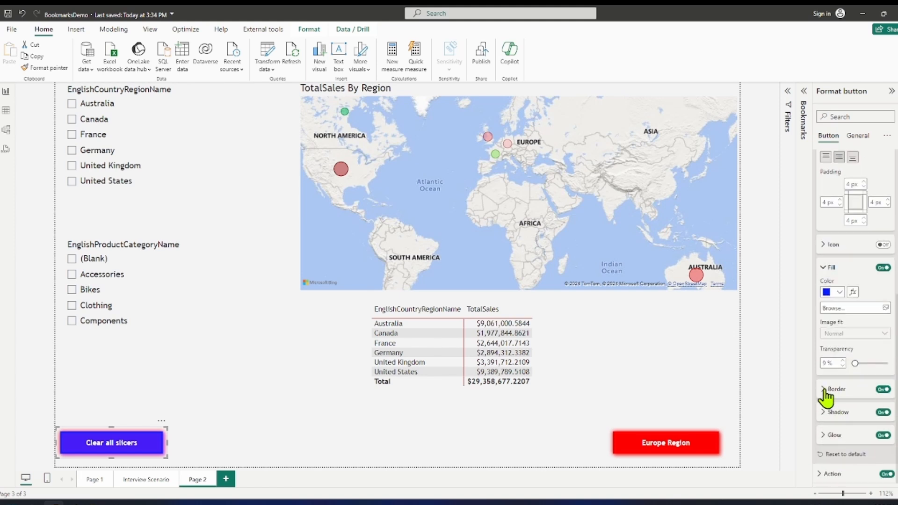
left_click(827, 397)
scroll(832, 403, "down", 2)
left_click(833, 412)
scroll(837, 411, "down", 3)
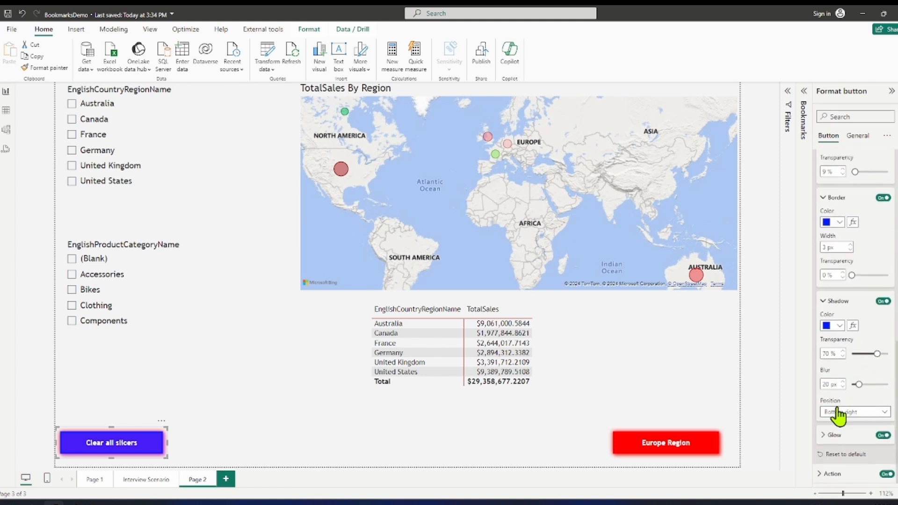
left_click(829, 435)
scroll(837, 421, "down", 4)
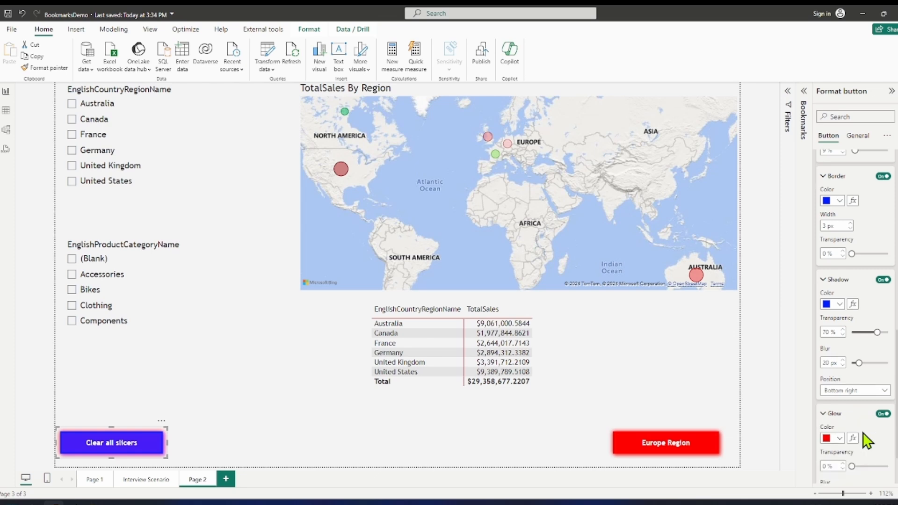
left_click(831, 372)
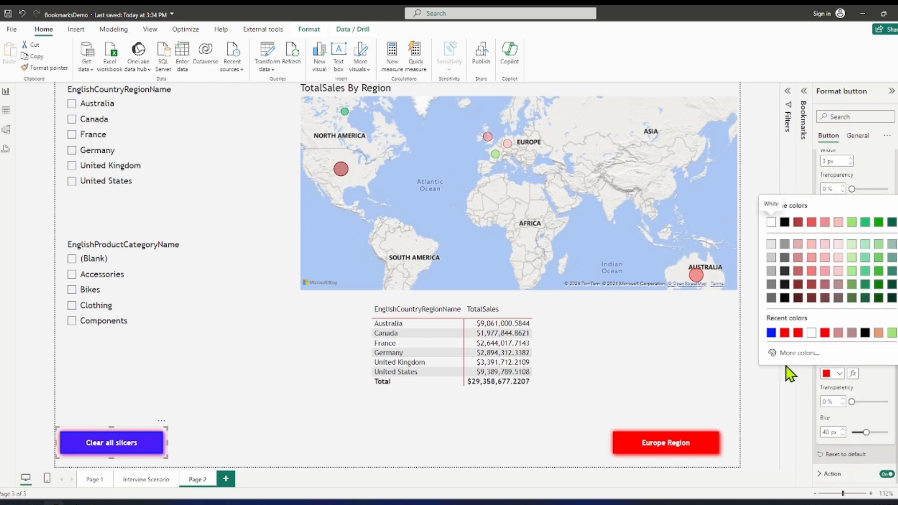
left_click(771, 333)
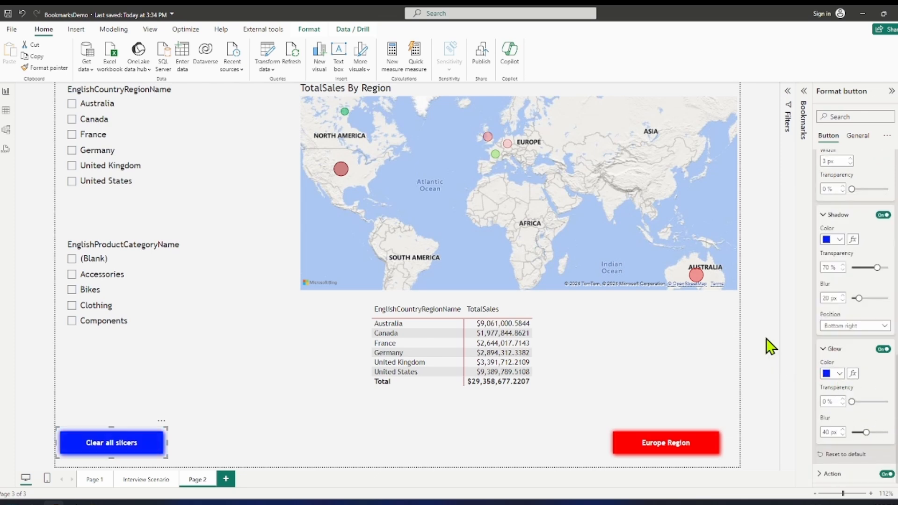
left_click(510, 427)
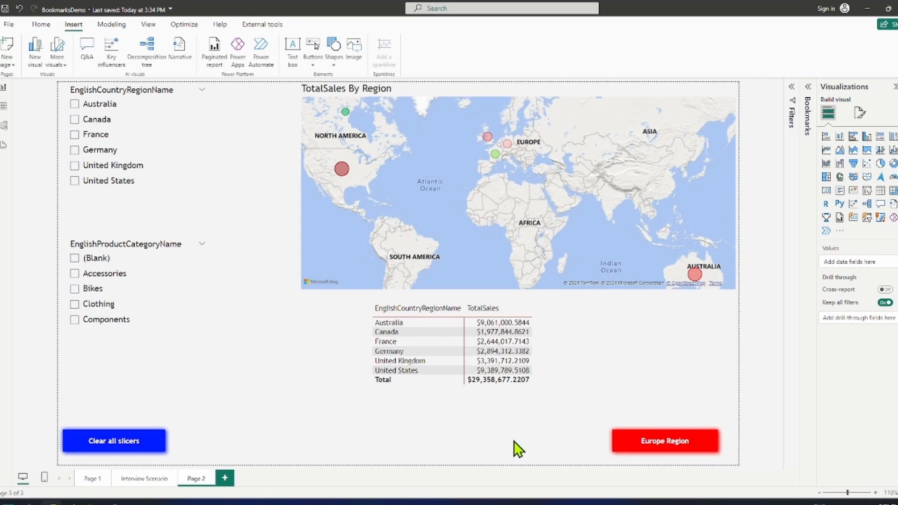
Step: Examine the available button types and the action type options of the Clear all slicers button
left_click(166, 428)
left_click(199, 433)
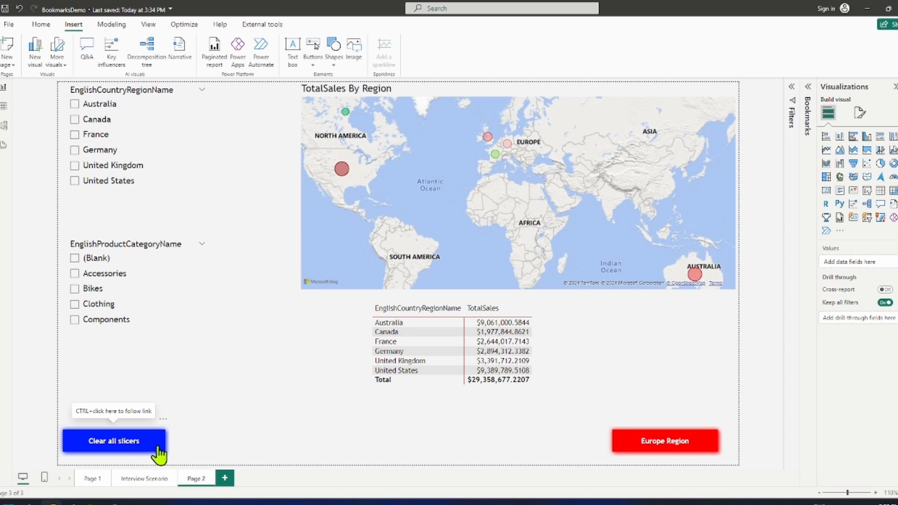
left_click(307, 63)
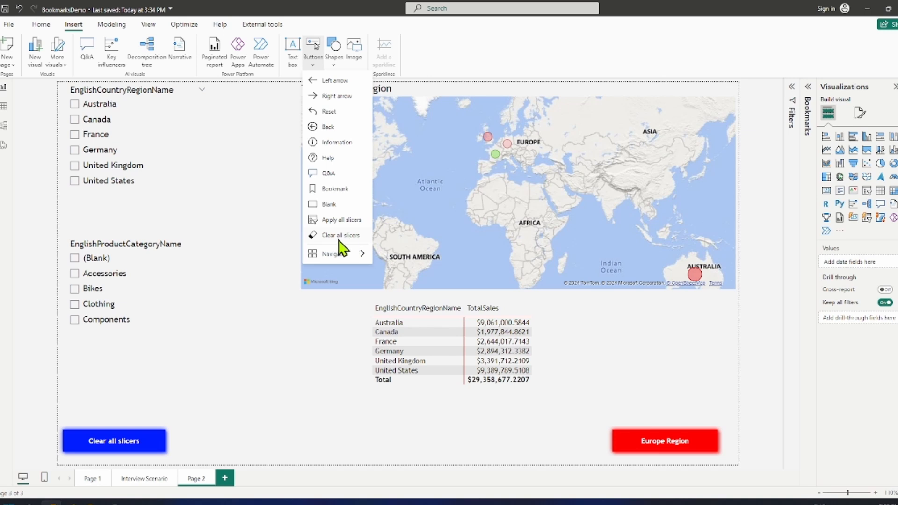
left_click(168, 432)
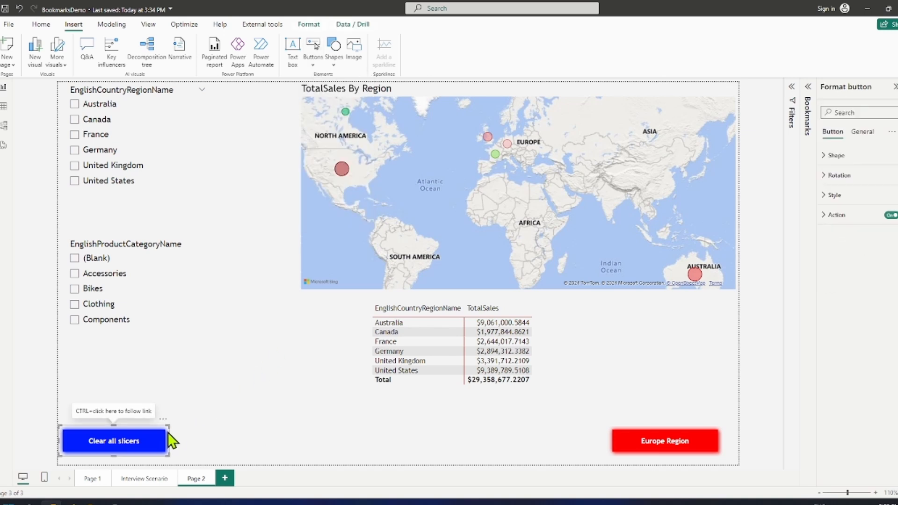
left_click(826, 216)
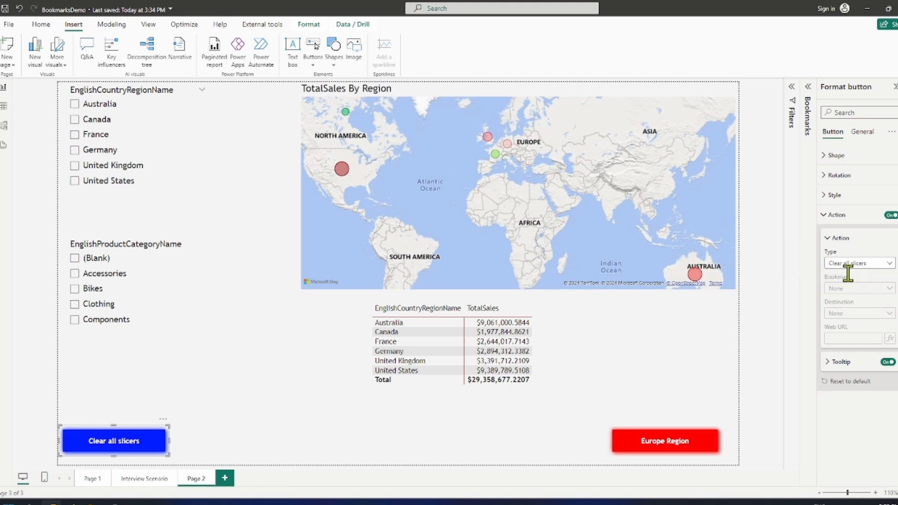
left_click(869, 266)
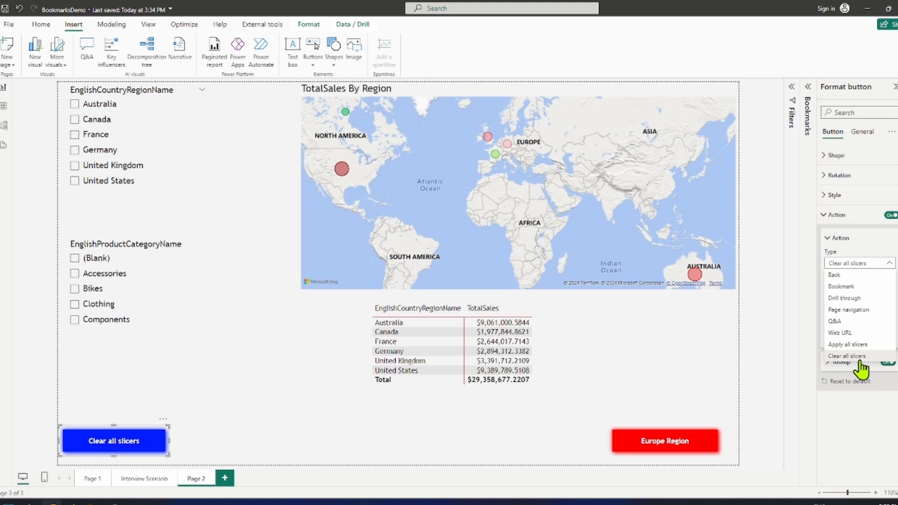
left_click(692, 385)
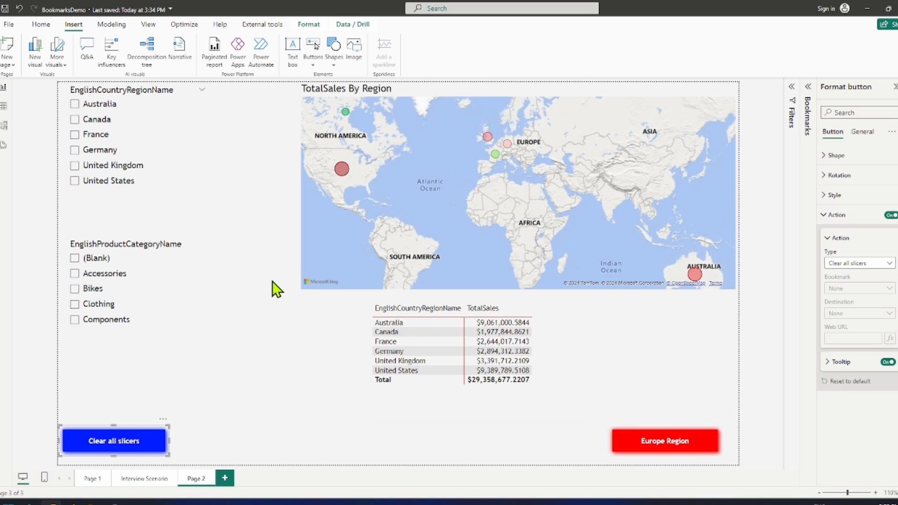
left_click(834, 214)
Step: Show the saved bookmarks and delete the Europe_Region bookmark
left_click(807, 95)
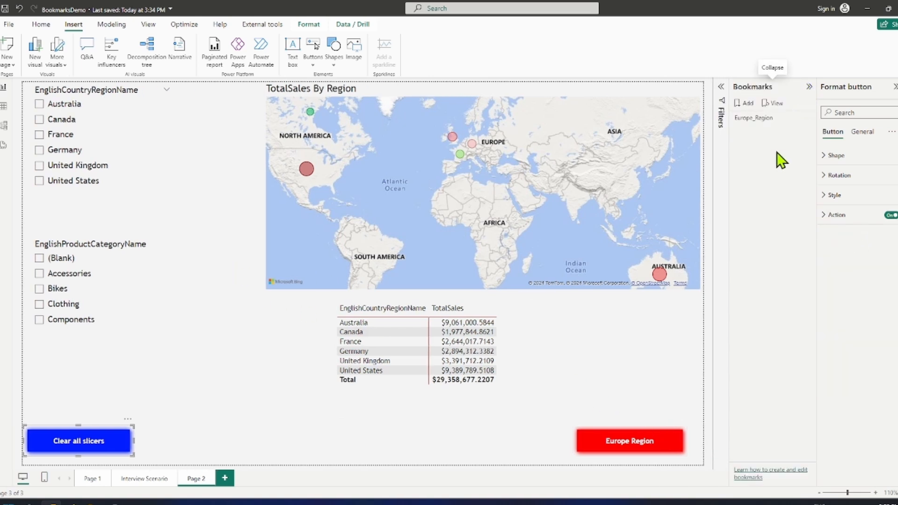
left_click(805, 118)
left_click(808, 118)
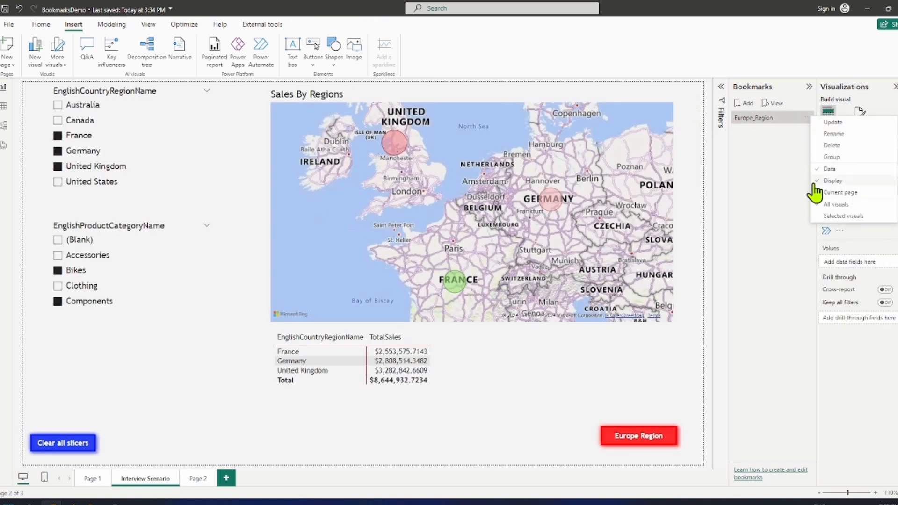
left_click(830, 145)
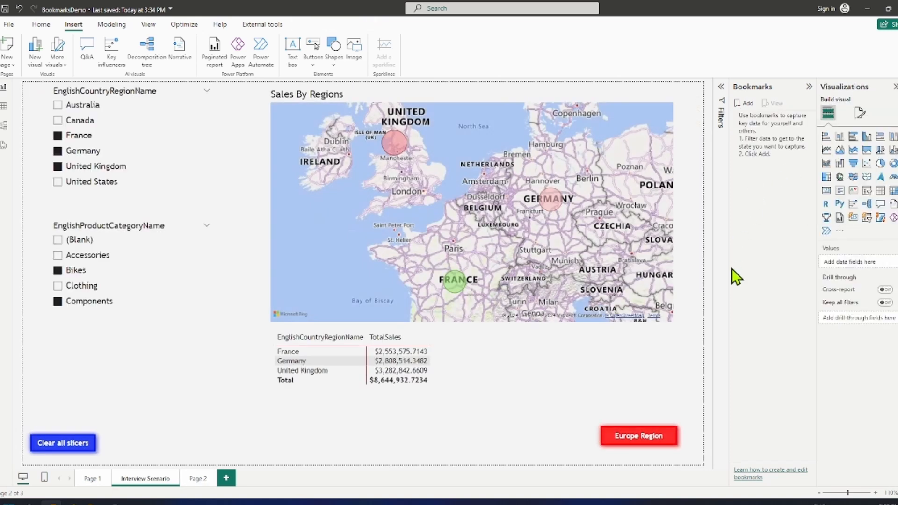
Step: On Page 2, filter the country slicer to France, Germany and United Kingdom, and the category slicer to Bikes and Components
left_click(197, 479)
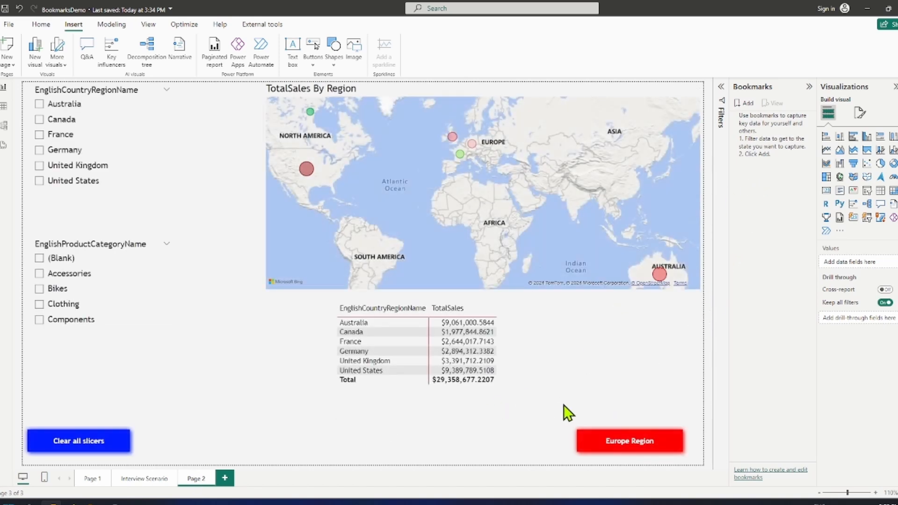
left_click(40, 136)
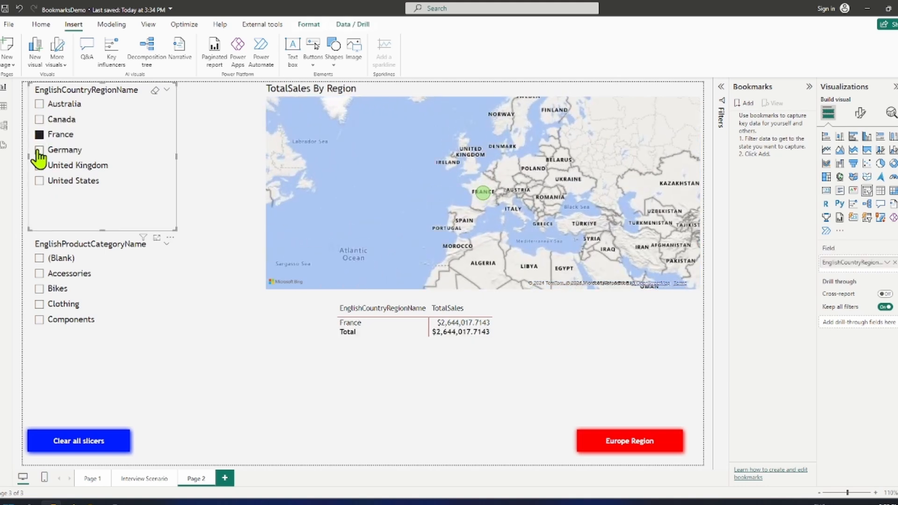
left_click(40, 150)
left_click(40, 166)
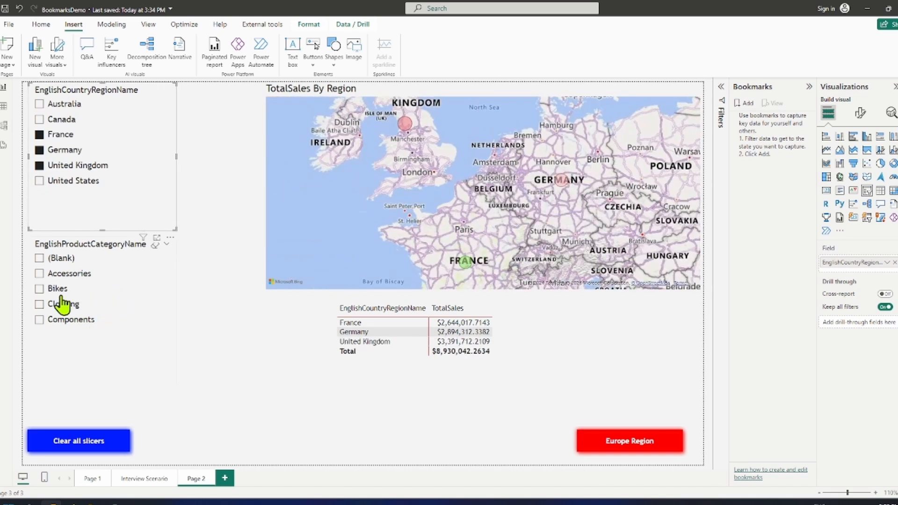
left_click(40, 290)
left_click(39, 319)
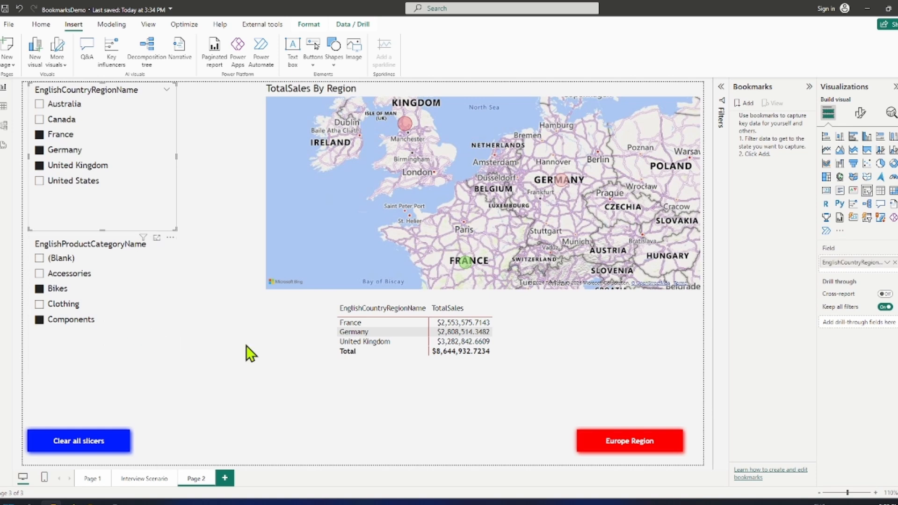
Step: Add a bookmark of the filtered view and name it Europe_Region_Bookmark
left_click(745, 112)
double_click(745, 118)
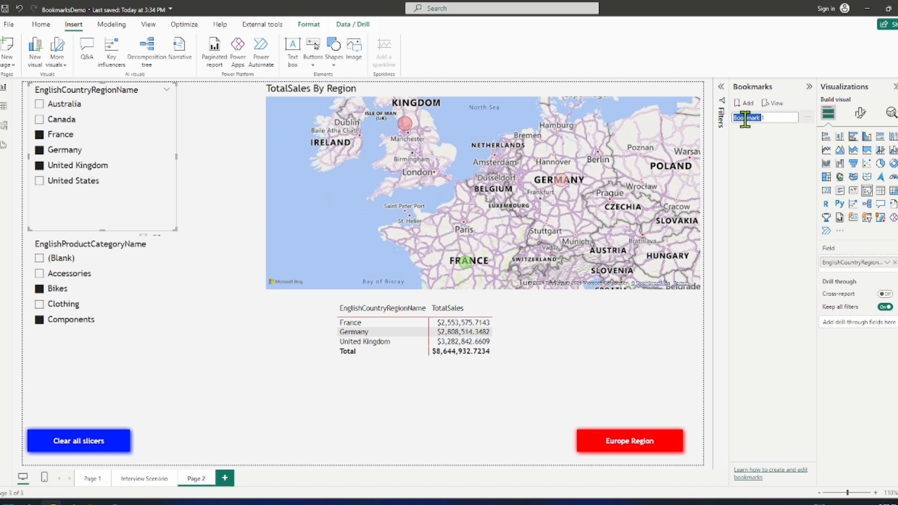
type("W")
type("urope_Region_")
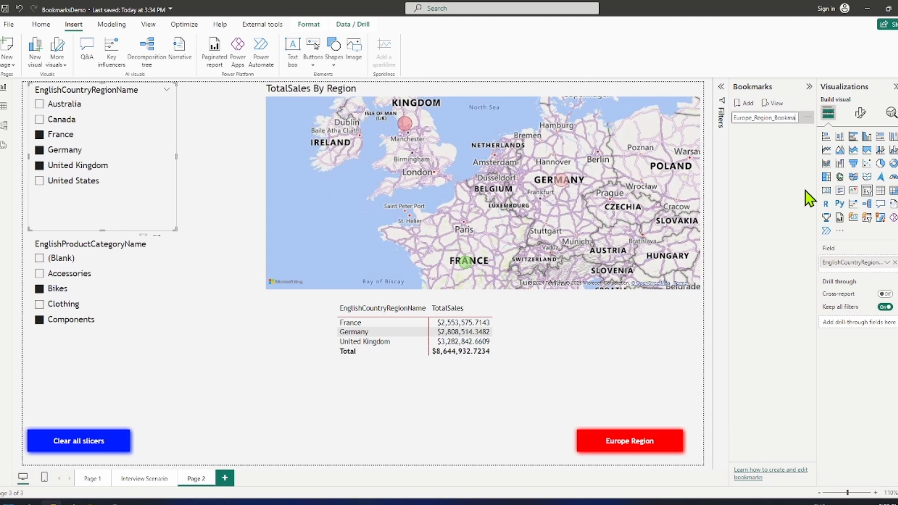
type("k")
key("Return")
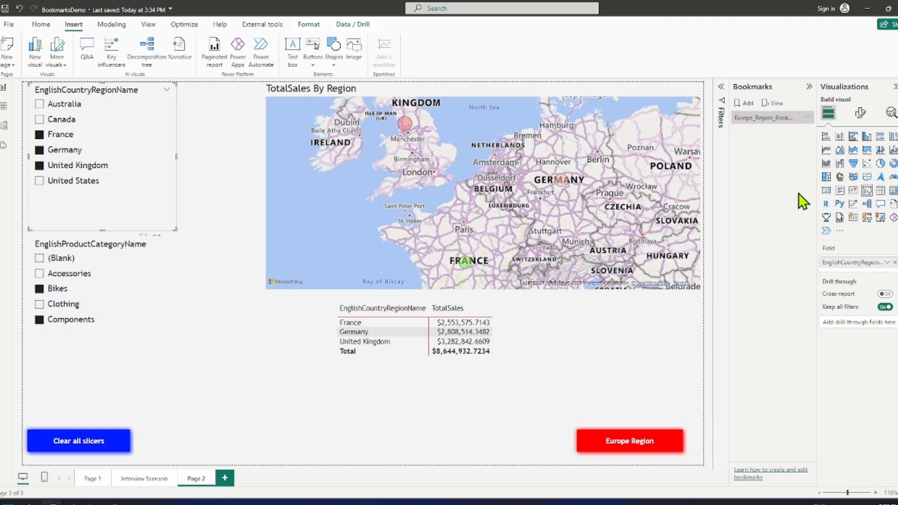
Step: Compare the action settings of the Europe Region button with those of the Clear all slicers button
left_click(681, 435)
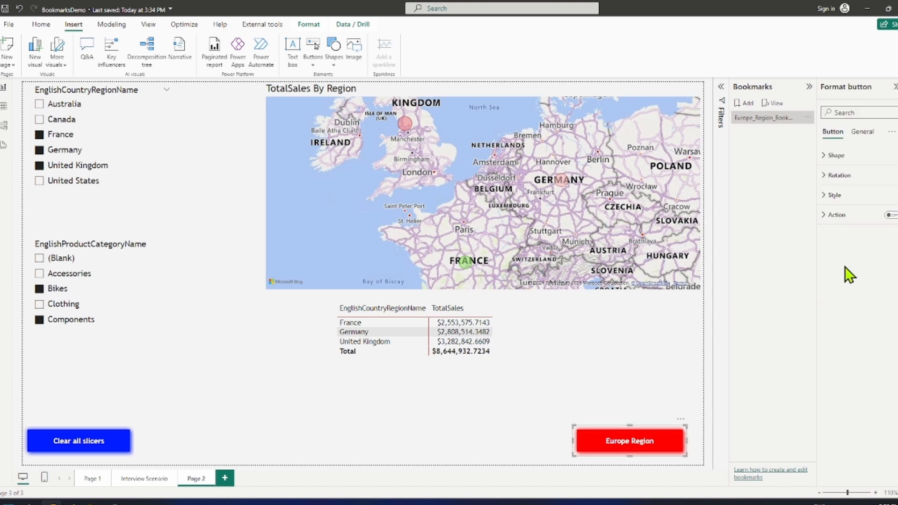
left_click(890, 216)
left_click(121, 433)
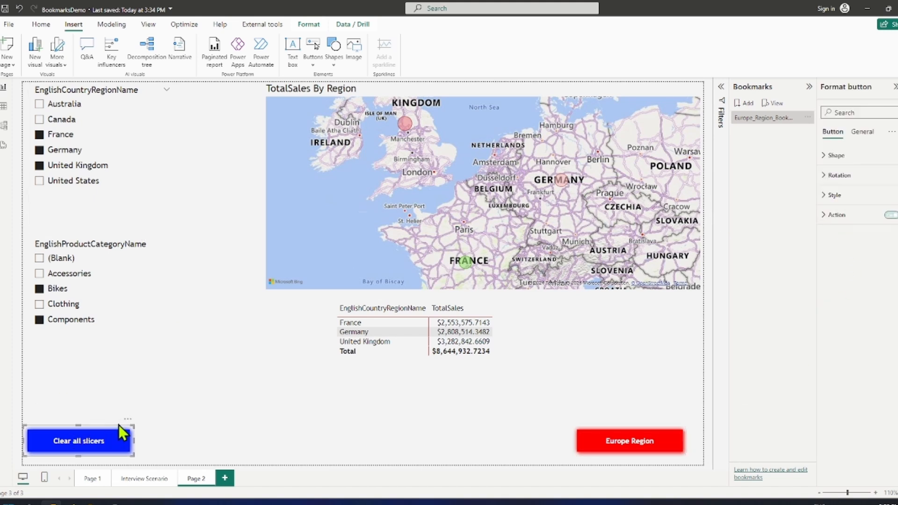
left_click(827, 215)
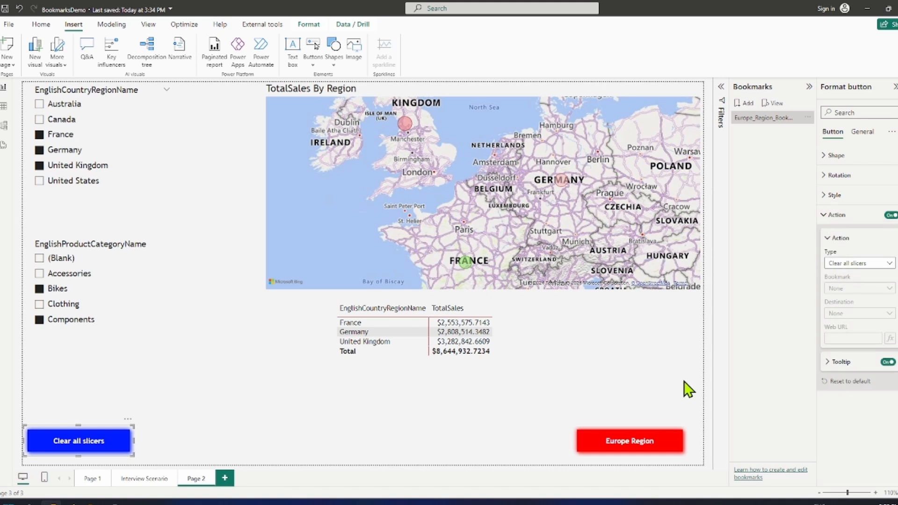
Step: Enable the Europe Region button's action with type Bookmark, link it to Europe_Region_Bookmark, and save the report
left_click(635, 428)
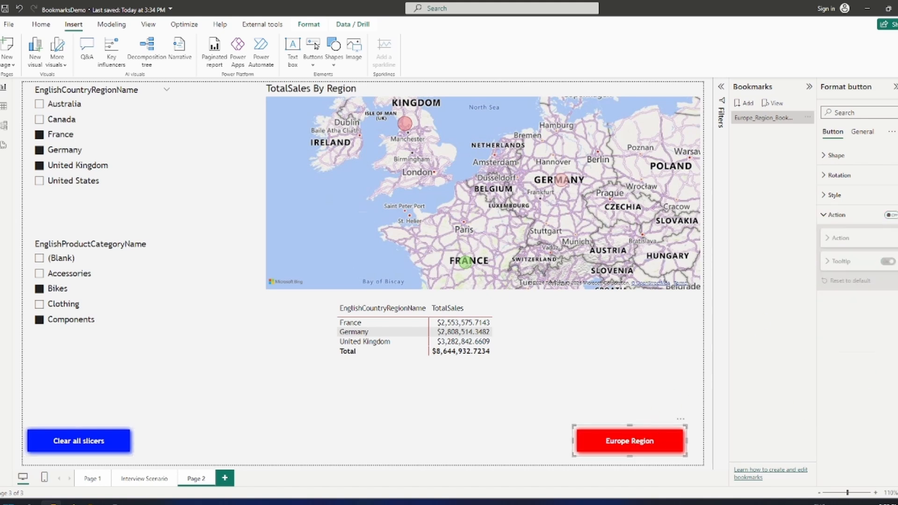
left_click(889, 215)
left_click(890, 215)
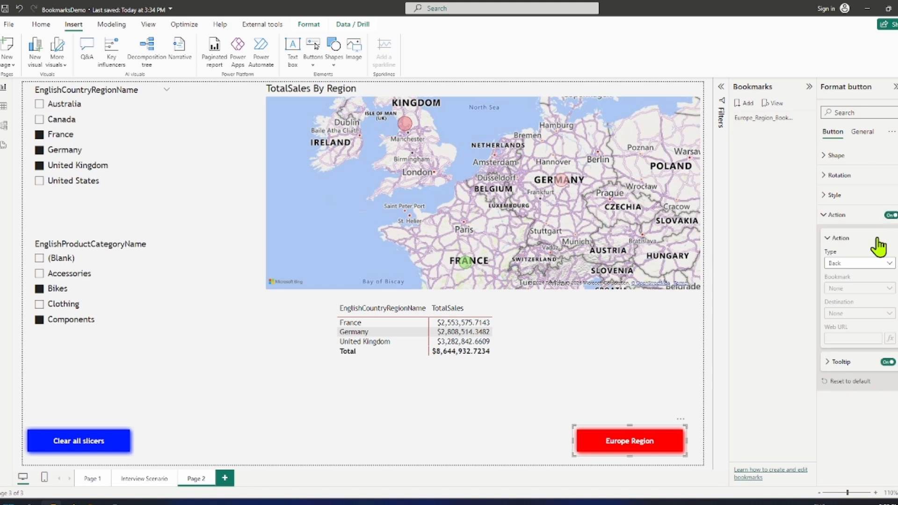
left_click(841, 263)
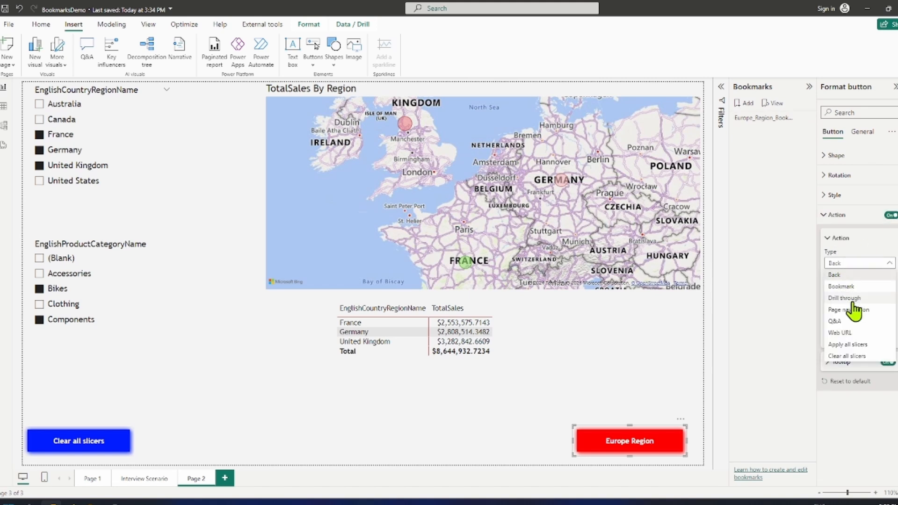
left_click(845, 286)
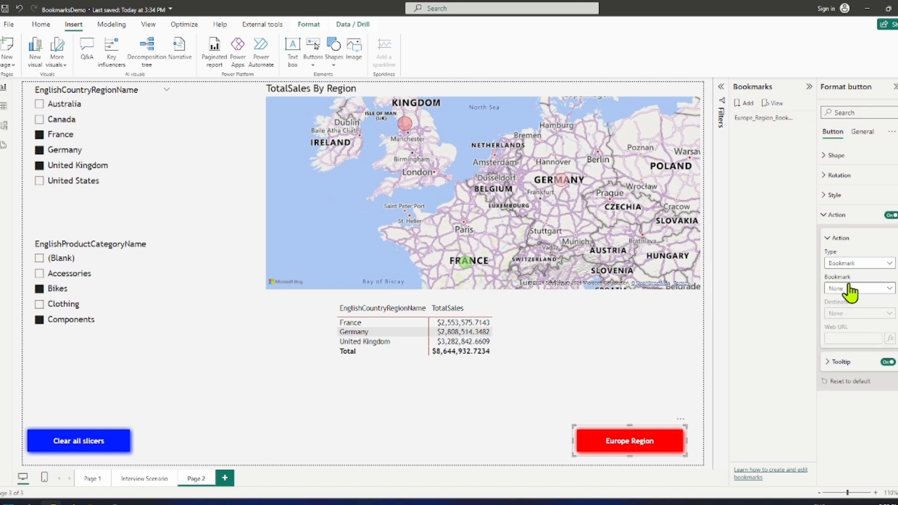
left_click(850, 288)
left_click(856, 320)
left_click(5, 8)
Step: Collapse the button formatting and bookmarks panes, and test the Clear all slicers and Europe Region buttons on the page
left_click(64, 444, "ctrl")
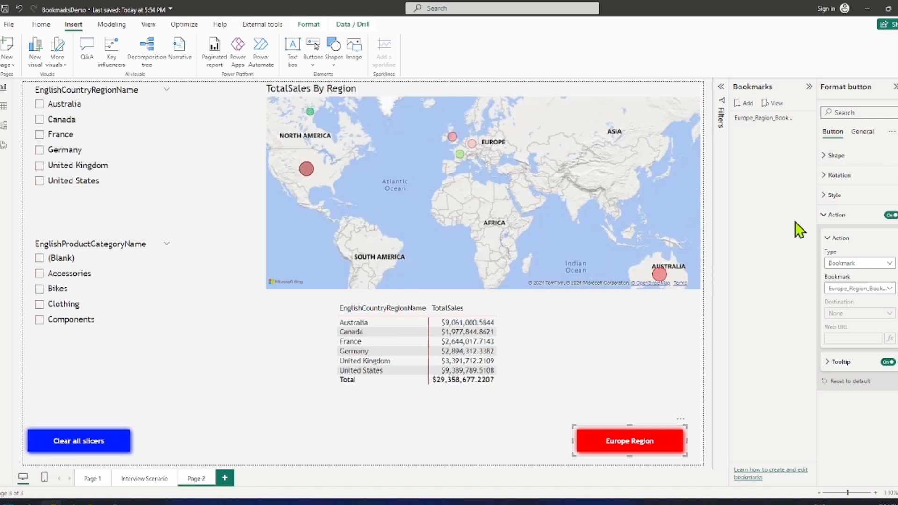
left_click(895, 87)
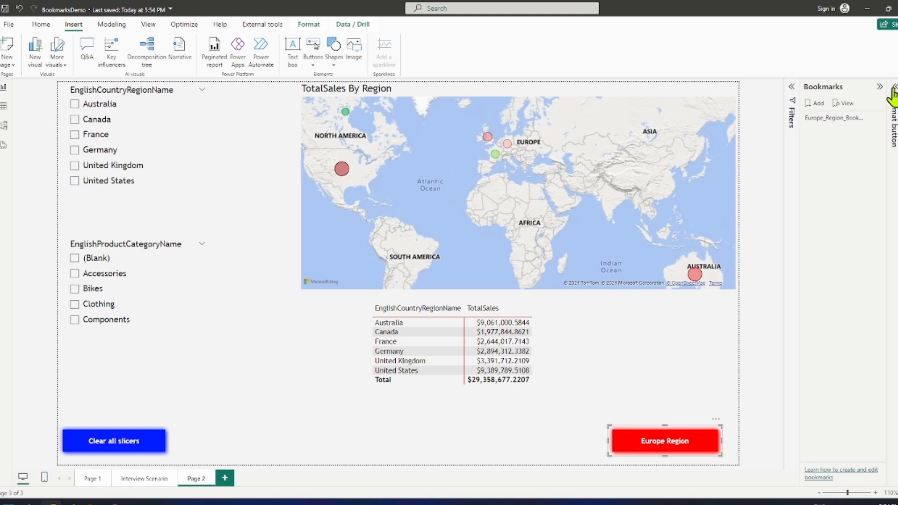
left_click(879, 88)
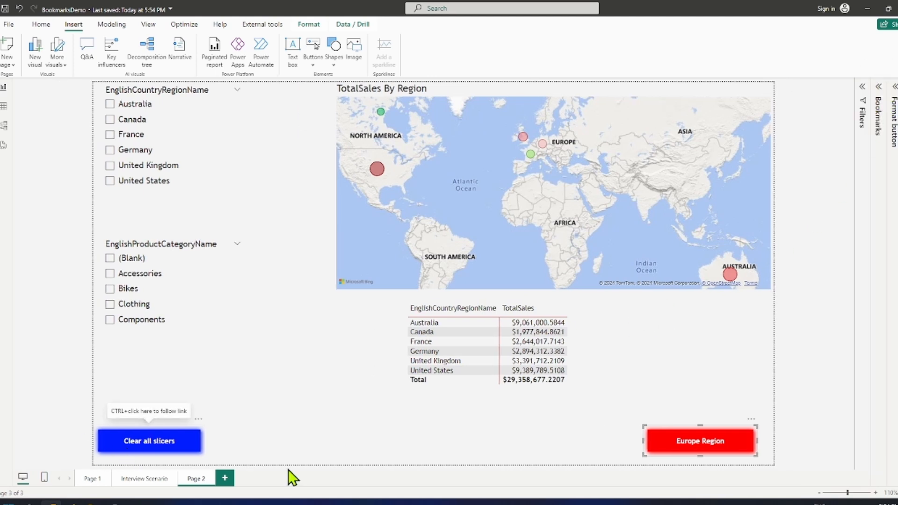
left_click(645, 388)
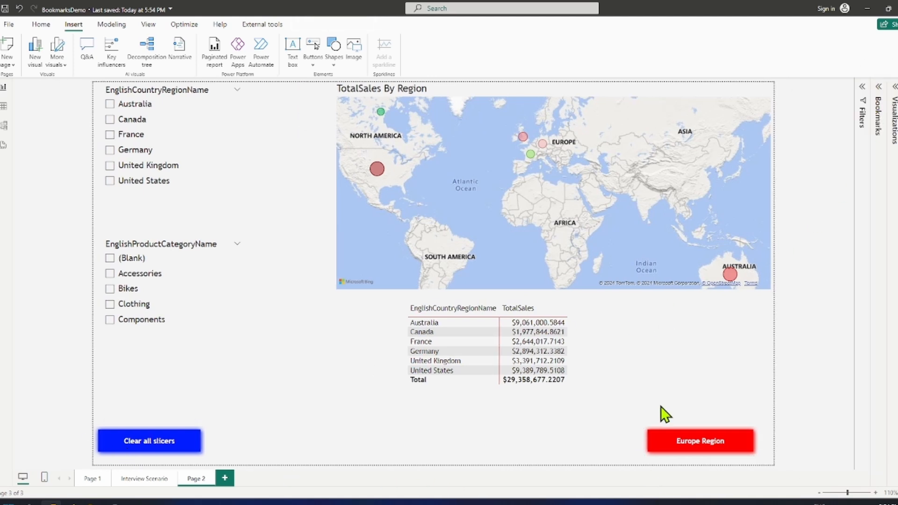
left_click(695, 444, "ctrl")
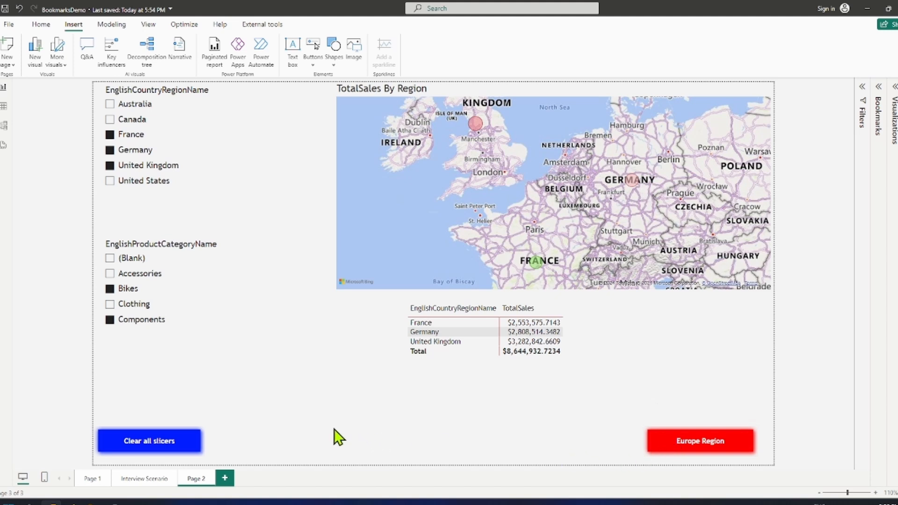
left_click(192, 445, "ctrl")
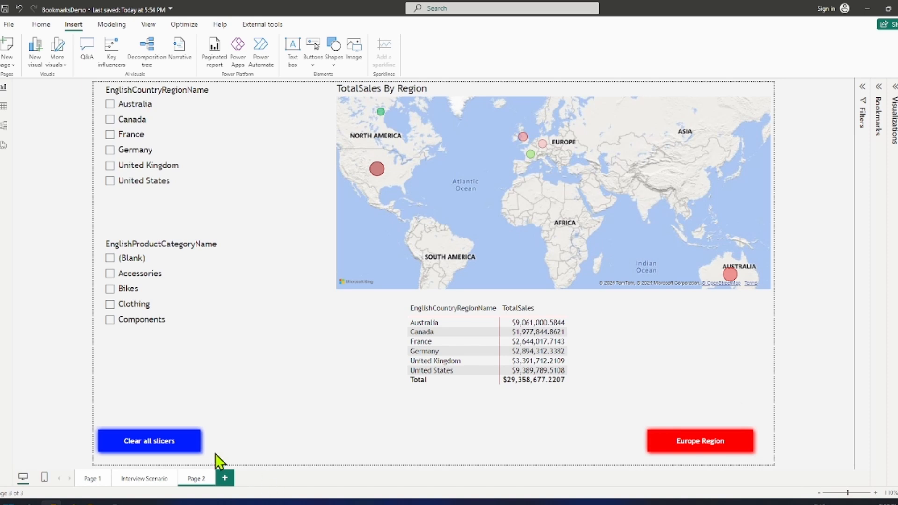
Step: Review the Clear all slicers button's action type setting and retest it after applying the Europe Region view
left_click(150, 441)
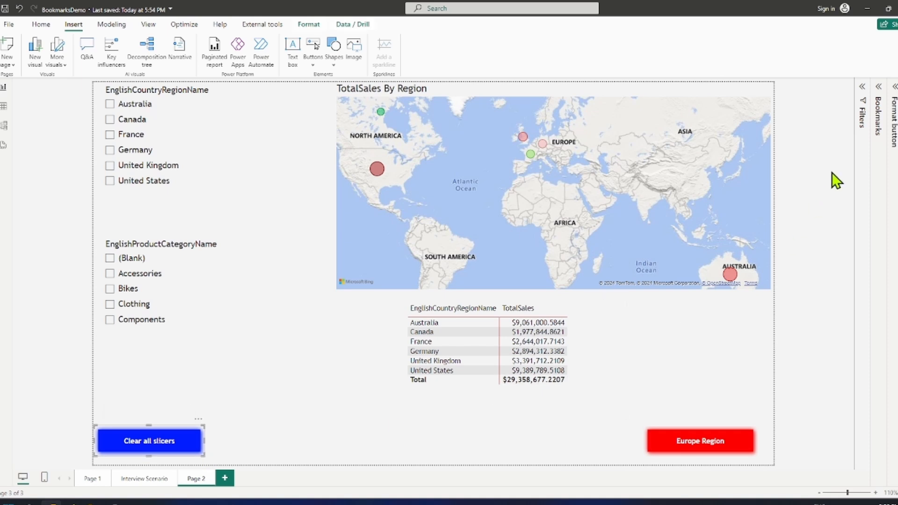
left_click(892, 91)
left_click(835, 215)
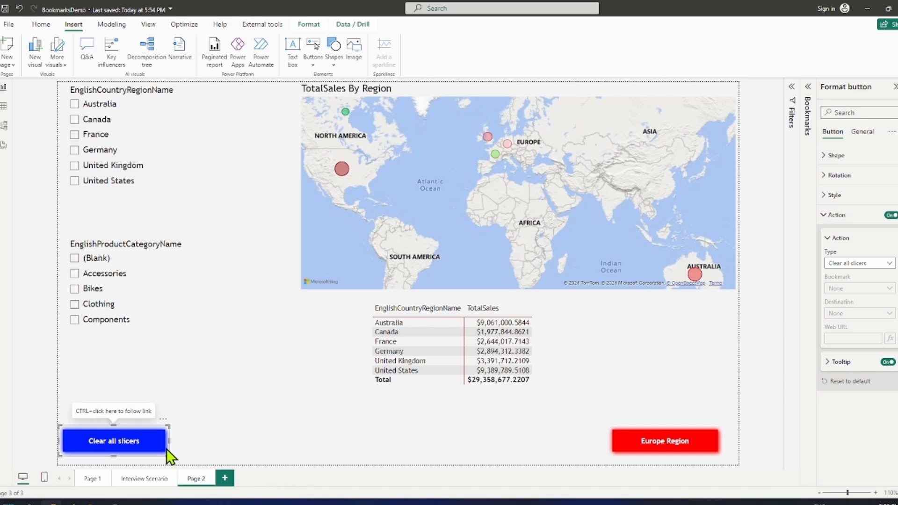
left_click(848, 268)
key("Escape")
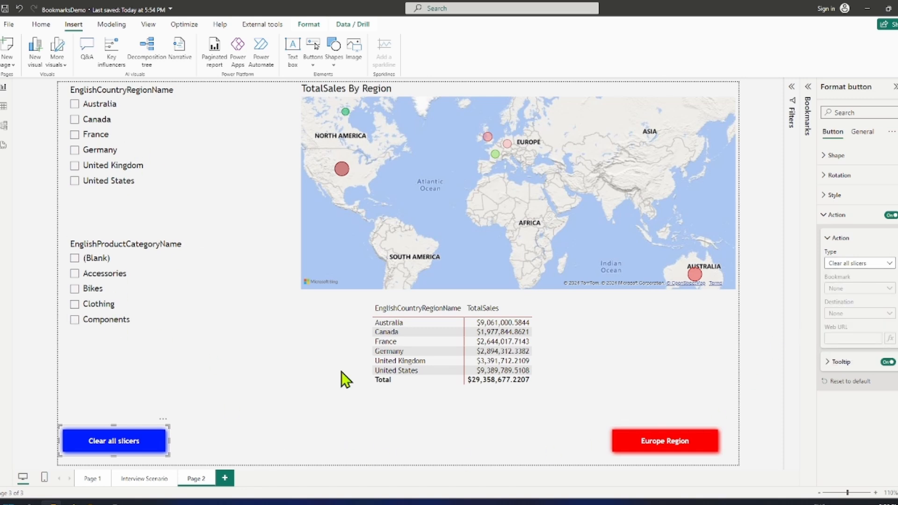
left_click(688, 456, "ctrl")
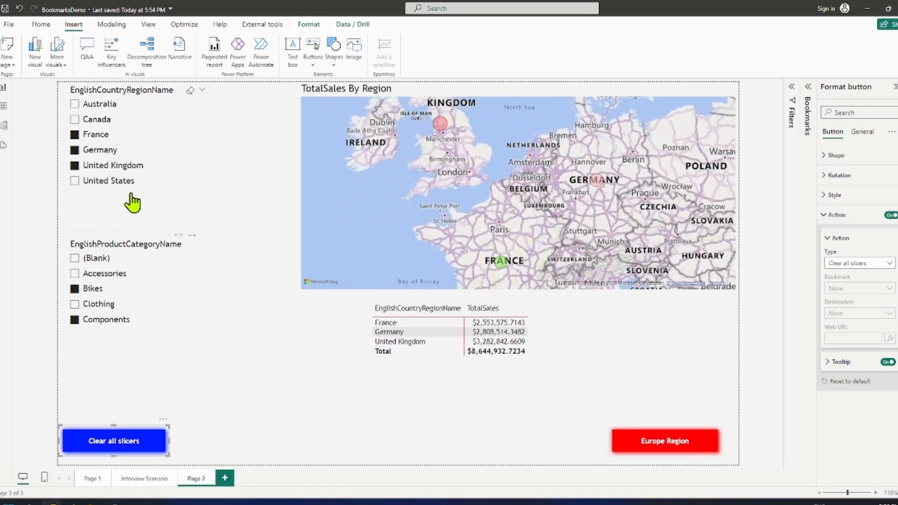
left_click(140, 445, "ctrl")
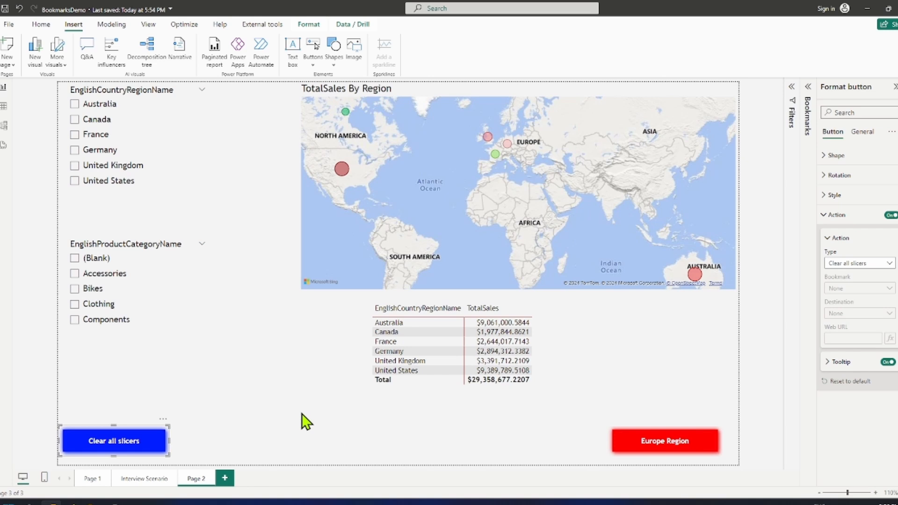